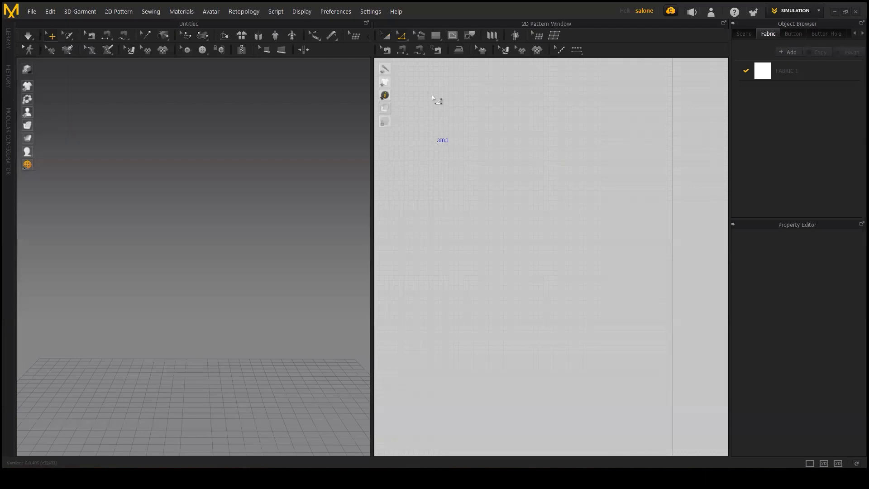
- Create a 500 × 500 mm rectangle pattern piece near the centre line of the 2D pattern area
click(436, 36)
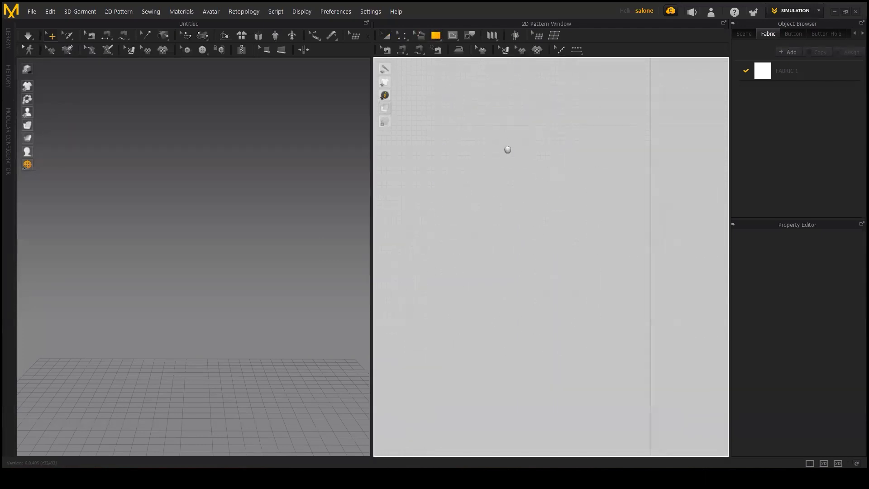
scroll(182, 323, down, 1)
scroll(563, 350, down, 3)
scroll(521, 307, down, 2)
scroll(533, 347, up, 3)
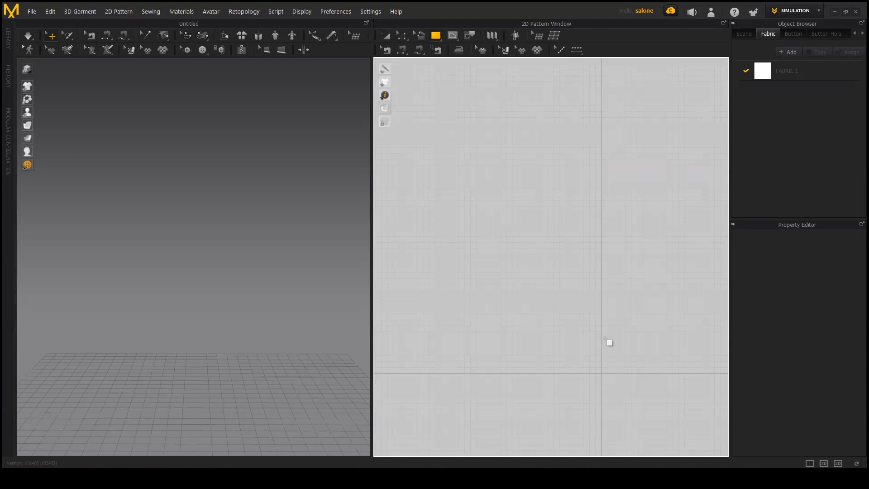
click(554, 317)
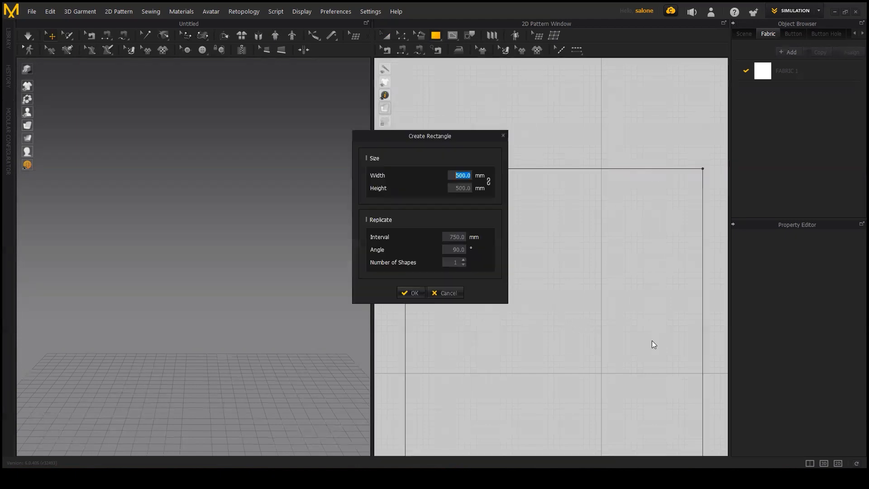
click(445, 293)
right_drag(605, 297, 558, 351)
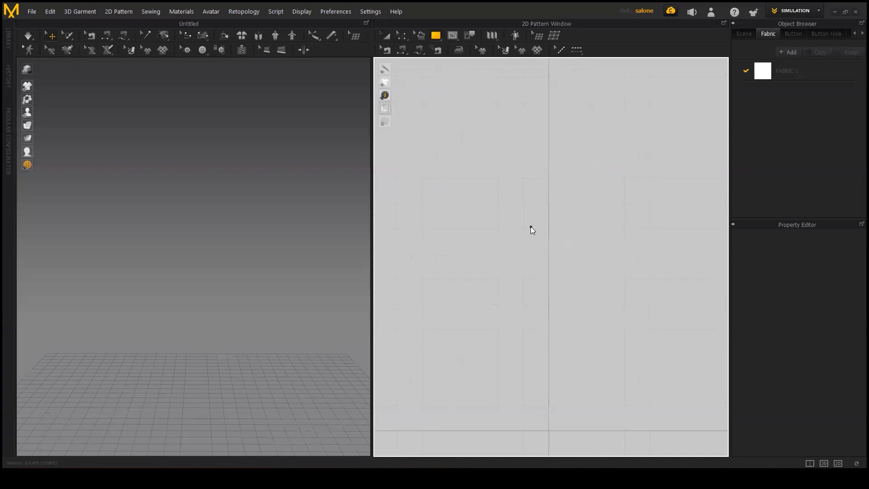
click(531, 227)
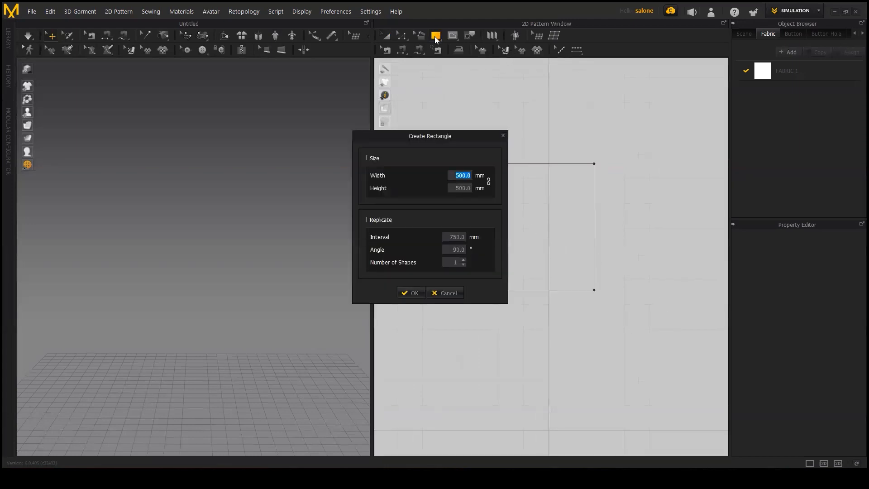
click(409, 293)
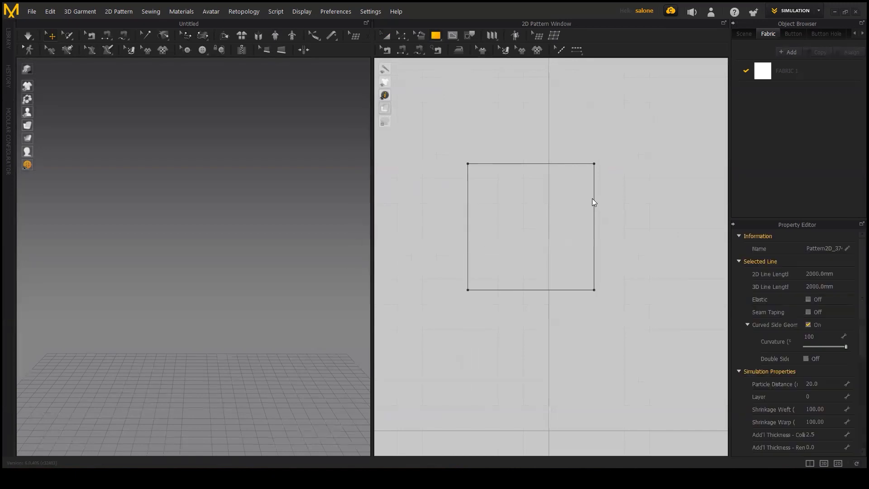
- Select the rectangle's edges individually with Edit Pattern, then all four together, and clear the selection
scroll(592, 198, up, 3)
scroll(541, 225, down, 1)
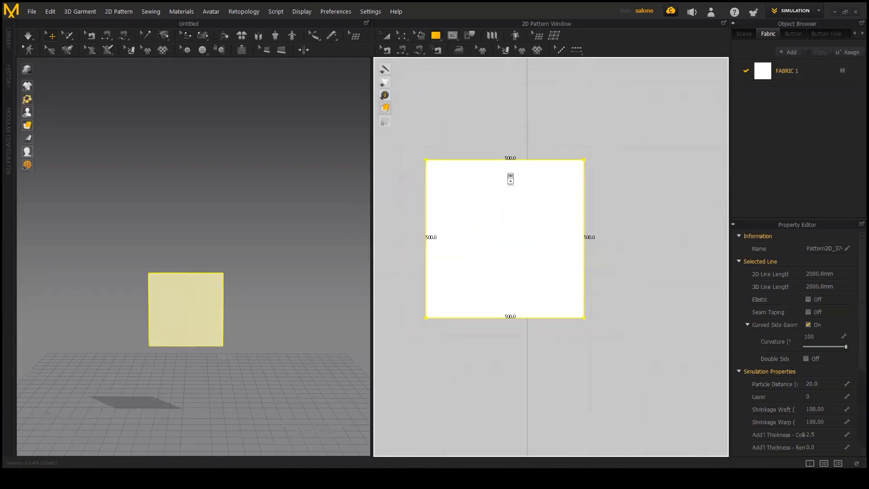
scroll(508, 181, up, 3)
middle_drag(504, 206, 553, 198)
scroll(551, 198, down, 1)
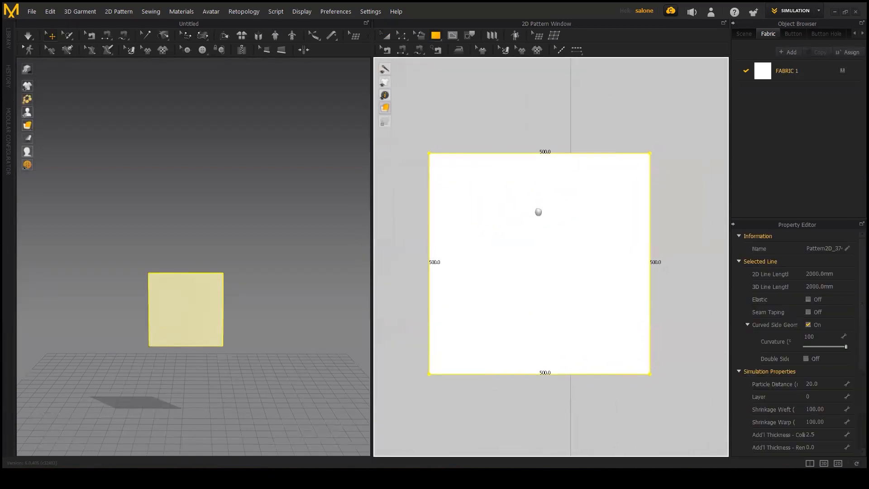
click(402, 35)
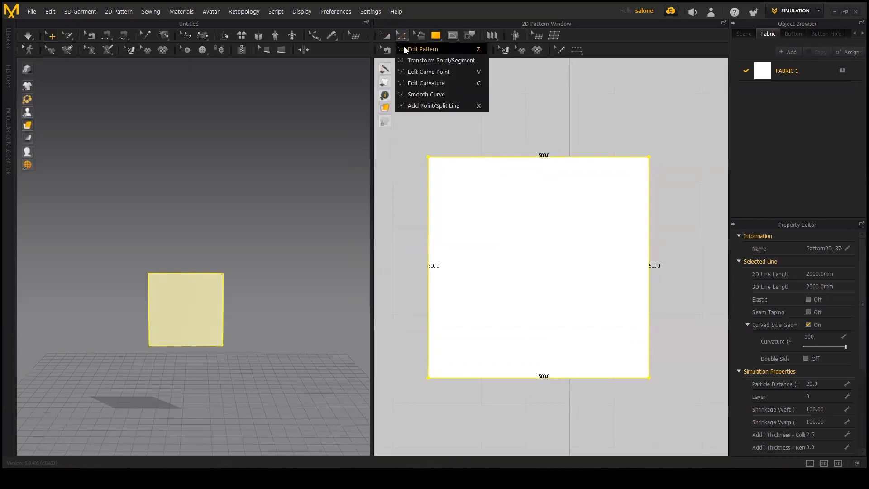
click(423, 49)
click(435, 138)
click(455, 157)
click(429, 193)
click(652, 208)
click(649, 210)
click(629, 157)
shift+click(650, 216)
shift+click(577, 378)
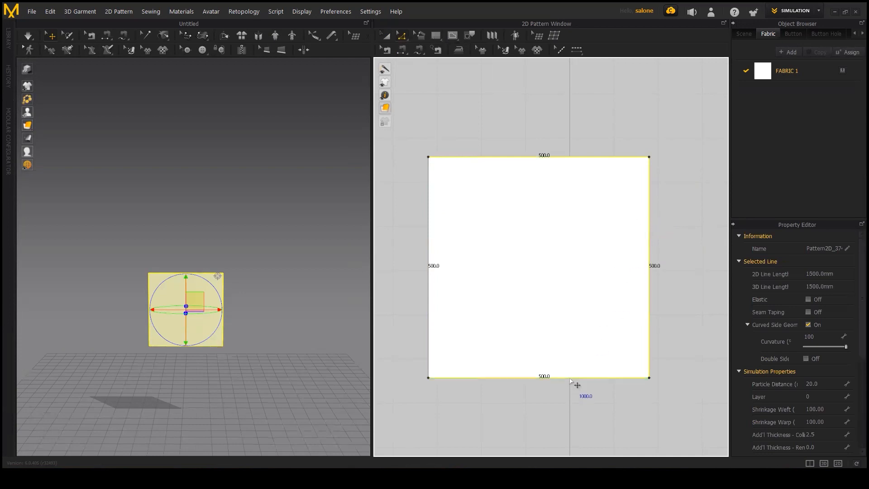
shift+click(428, 299)
click(417, 289)
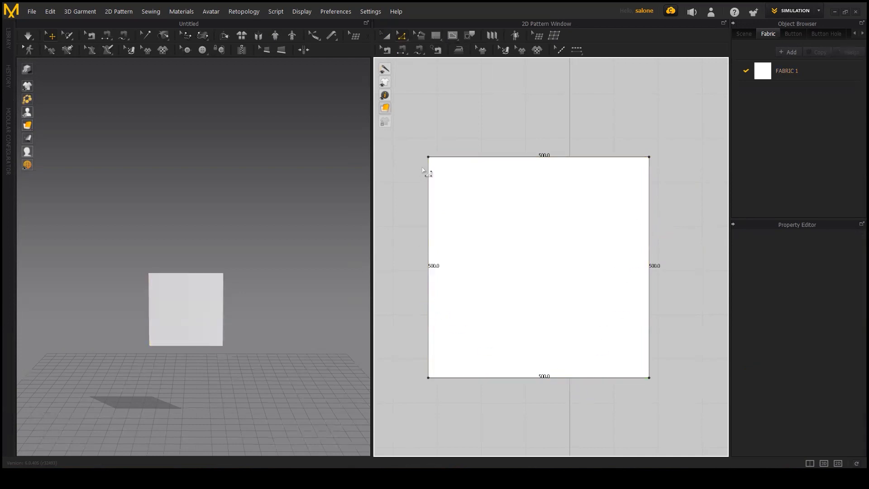
- Raise the rectangle's upper edge by about 94 mm with Edit Pattern and undo the move
click(402, 36)
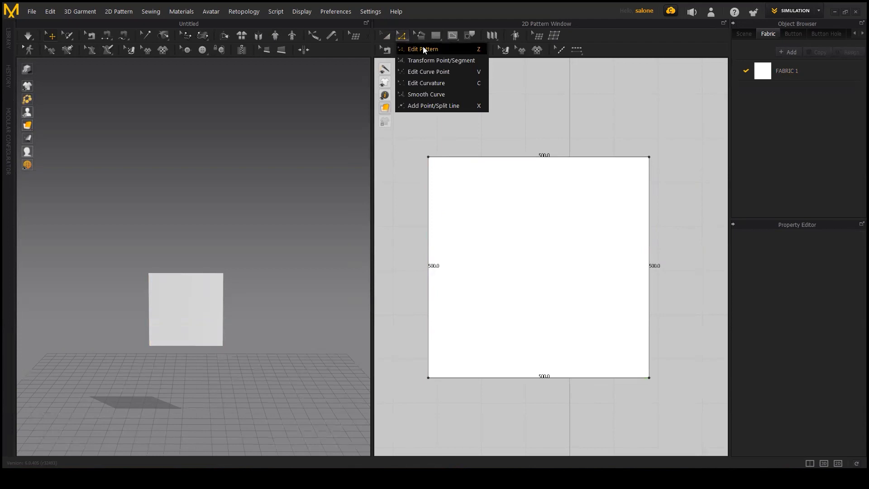
click(416, 48)
click(483, 157)
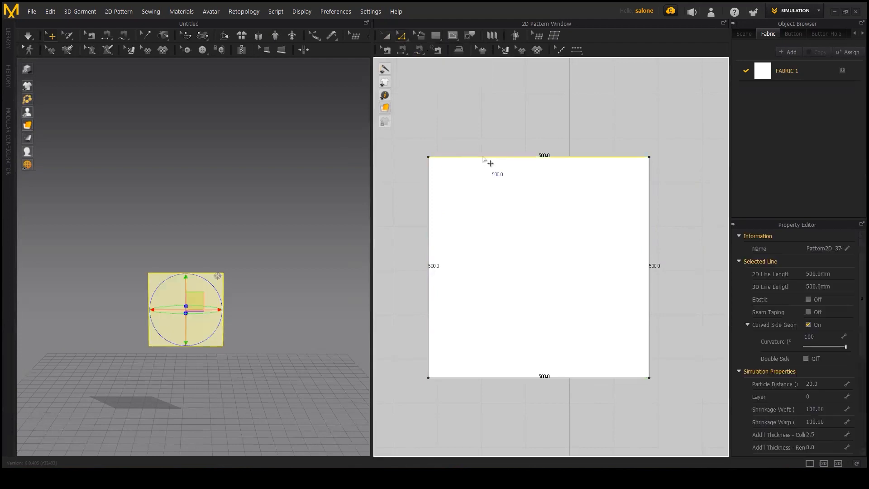
drag(483, 157, 486, 115)
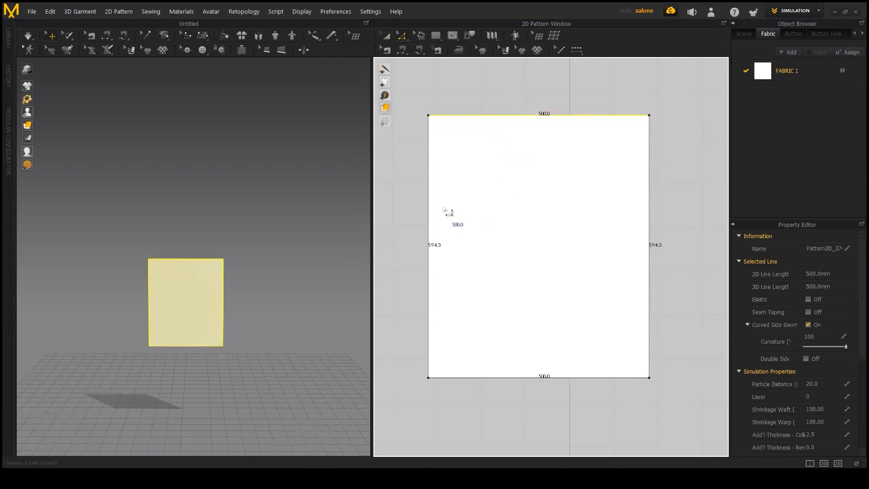
key(ctrl+z)
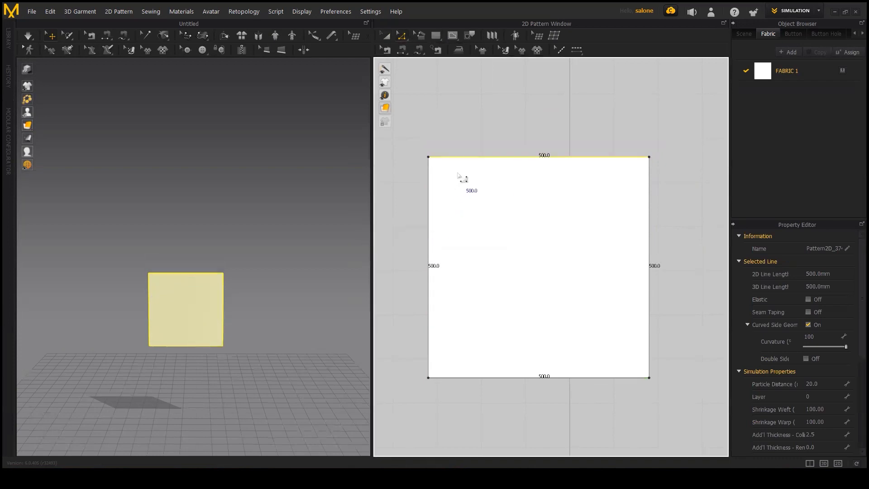
- Move the rectangle's upper edge outward by exactly 100 mm and deselect it
drag(471, 158, 471, 132)
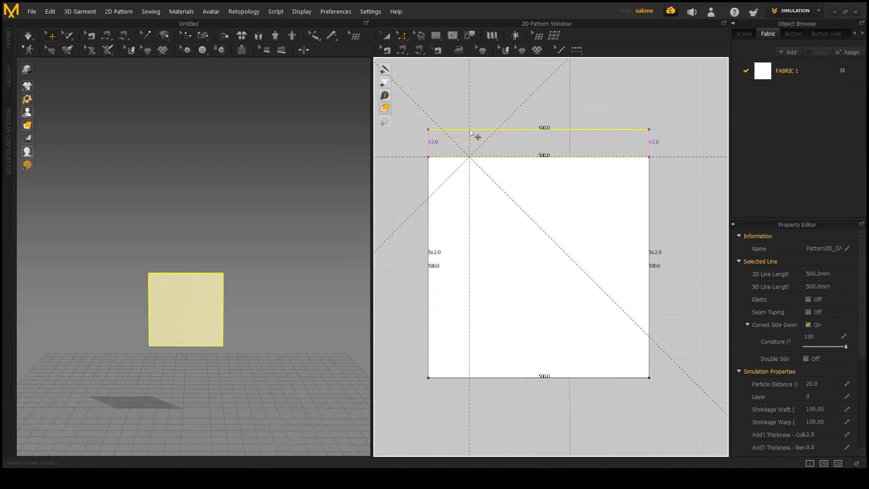
drag(470, 132, 470, 130)
right_click(470, 130)
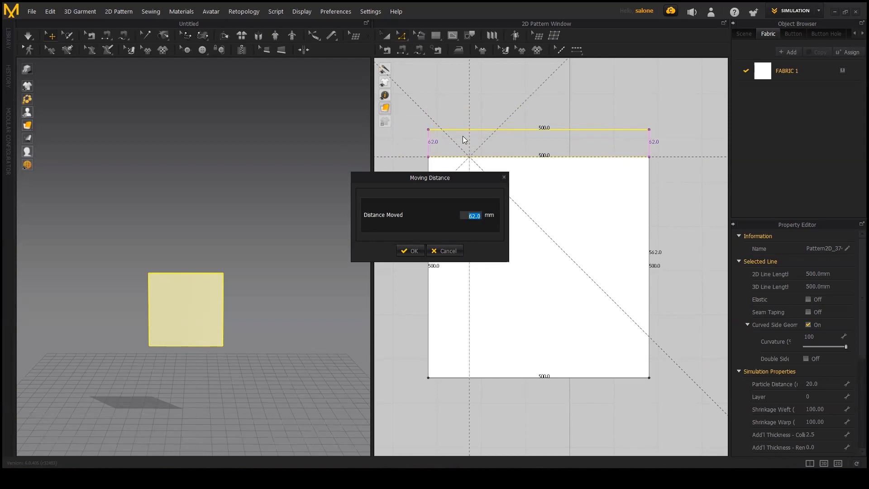
click(471, 215)
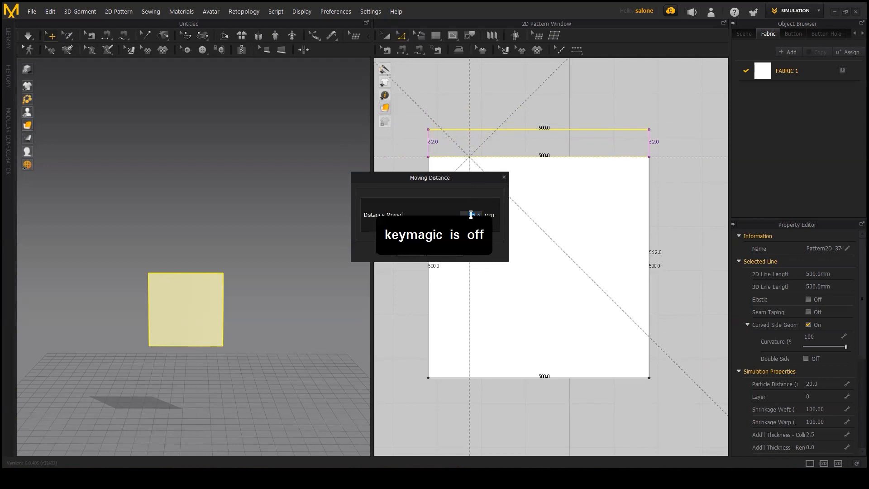
double_click(471, 215)
text(100)
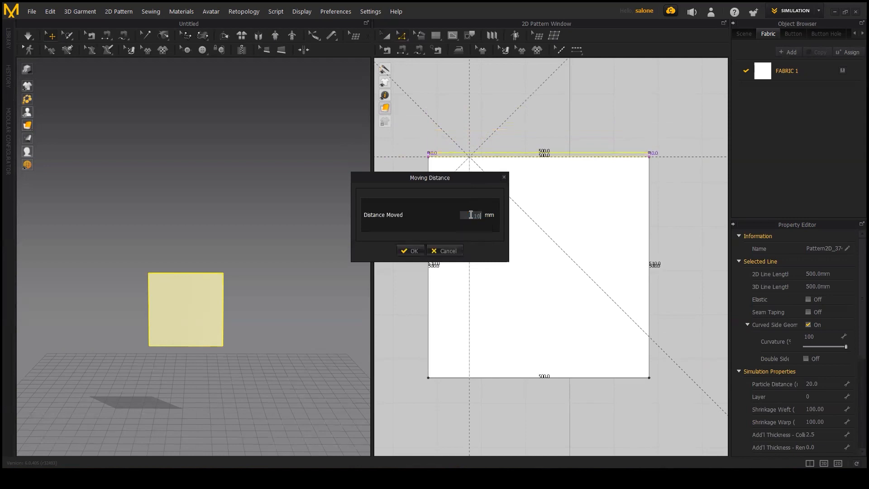
click(416, 250)
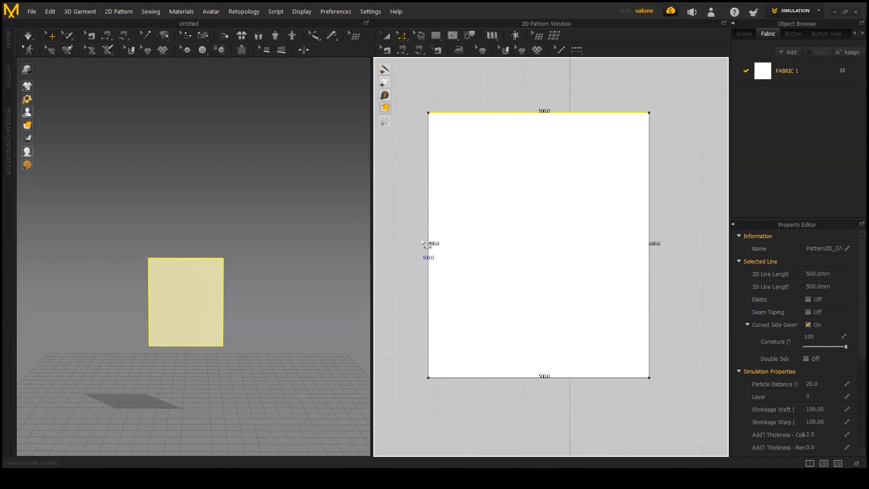
click(405, 244)
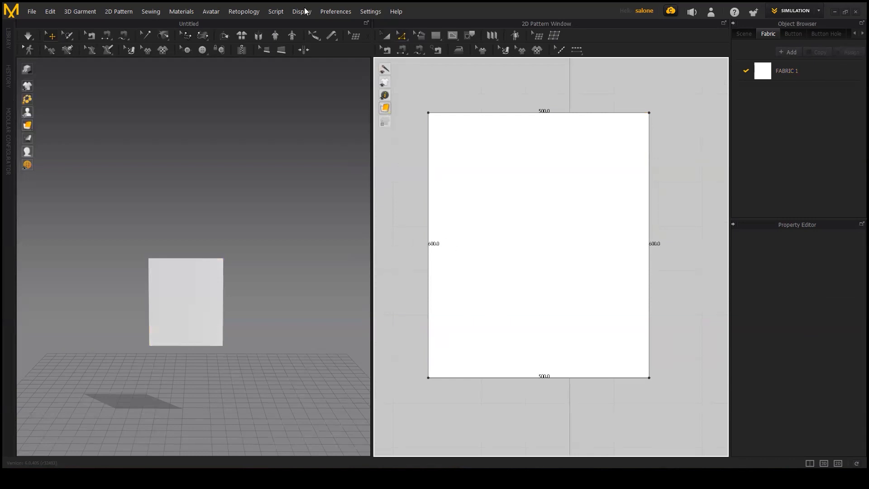
click(305, 11)
mouse_move(313, 43)
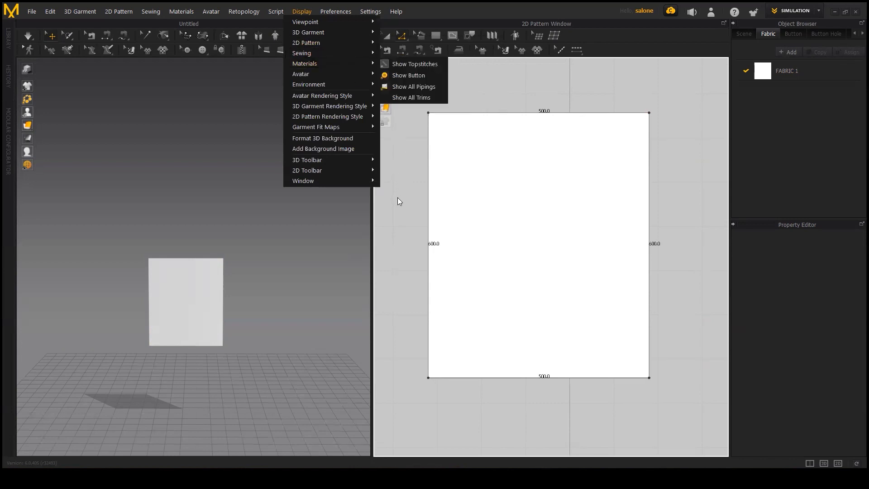
click(414, 226)
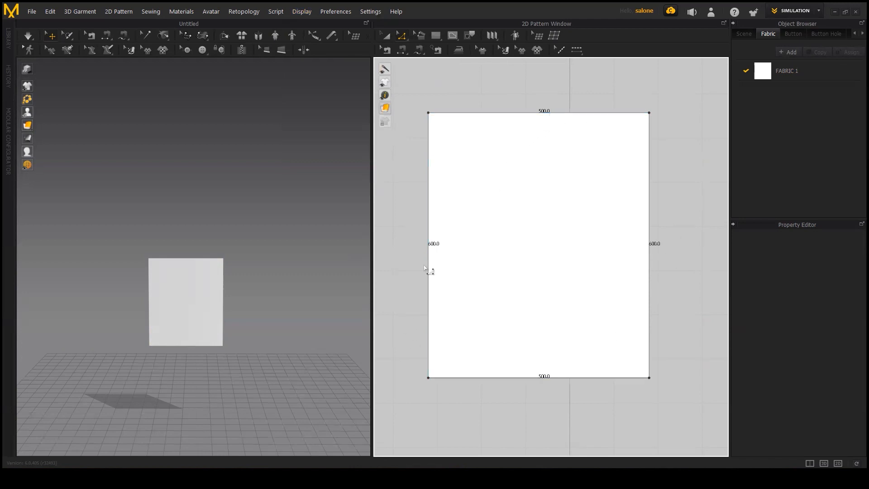
scroll(487, 203, down, 3)
scroll(488, 204, up, 3)
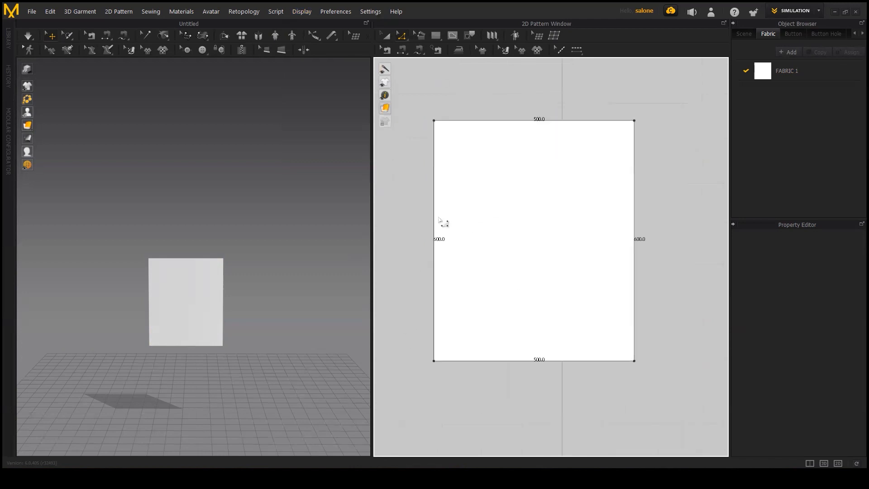
- Try to move the pattern's left edge outward by about 49 mm, cancel its moving distance, and deselect the edge
drag(435, 223, 417, 217)
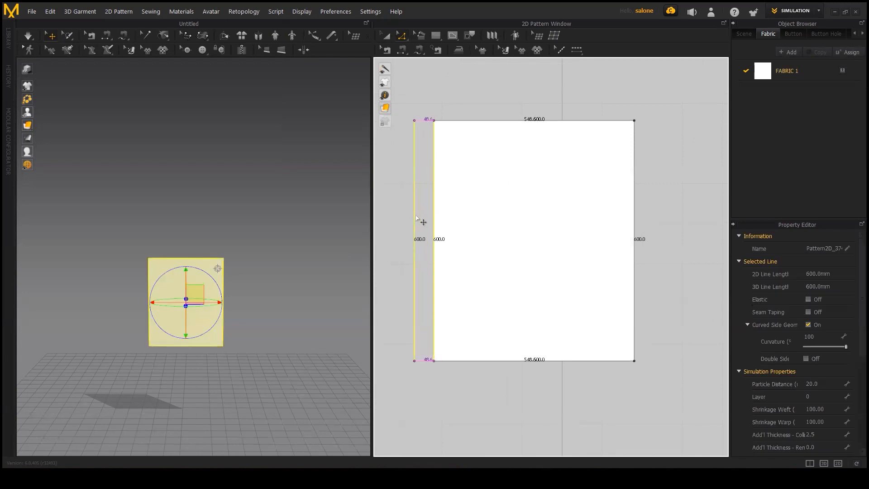
right_click(416, 217)
click(443, 250)
scroll(455, 251, down, 1)
scroll(459, 247, up, 2)
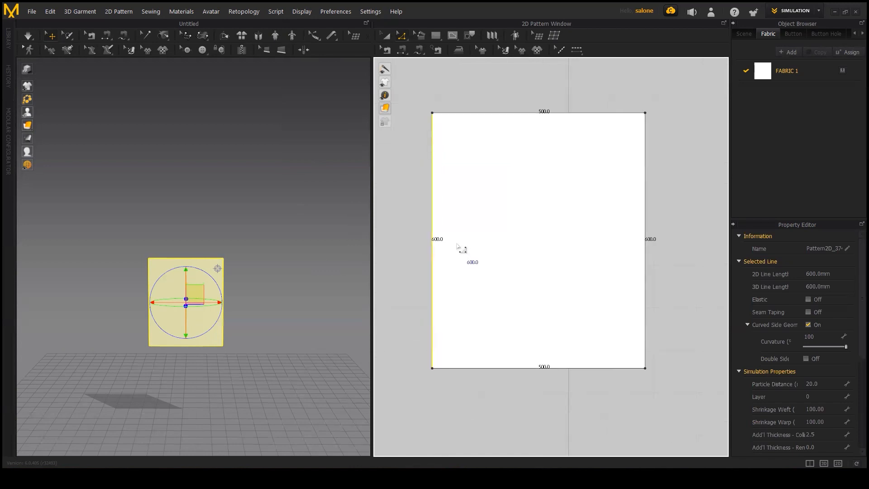
click(421, 83)
- Start moving the pattern's upper-left corner point inward by about 47 mm with Transform Point/Segment and bring up its moving distance values
click(401, 36)
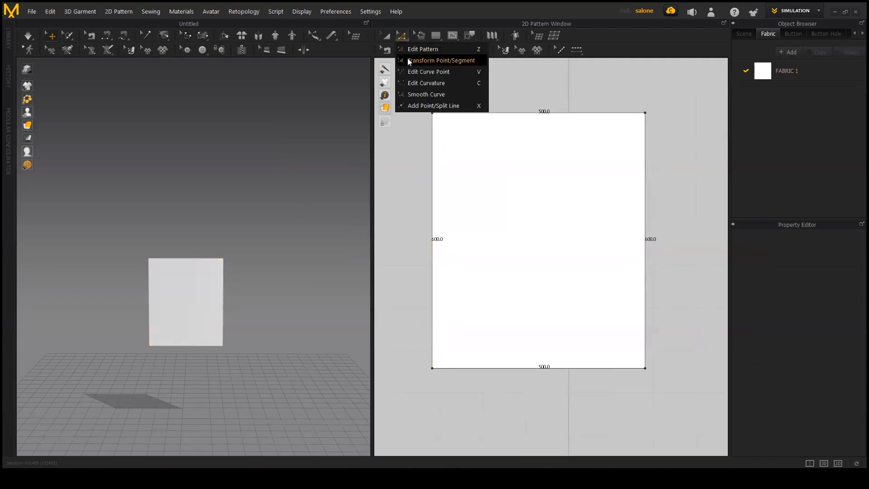
click(440, 61)
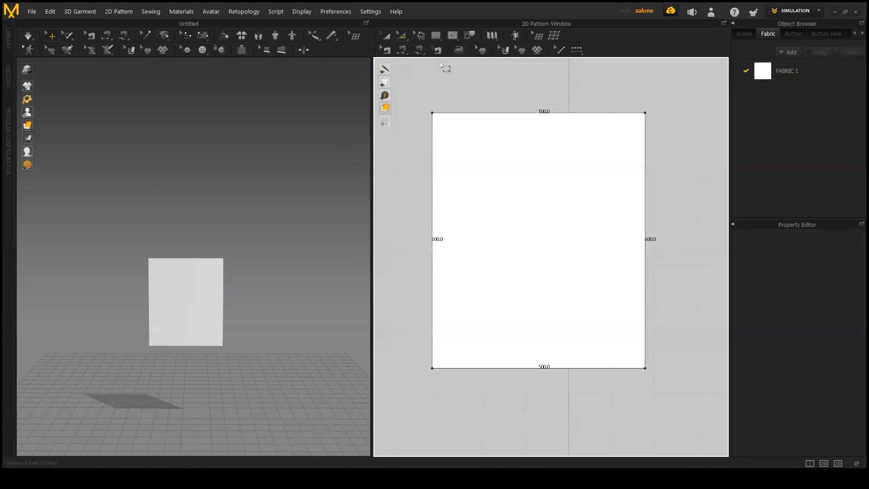
drag(433, 113, 456, 116)
right_click(462, 122)
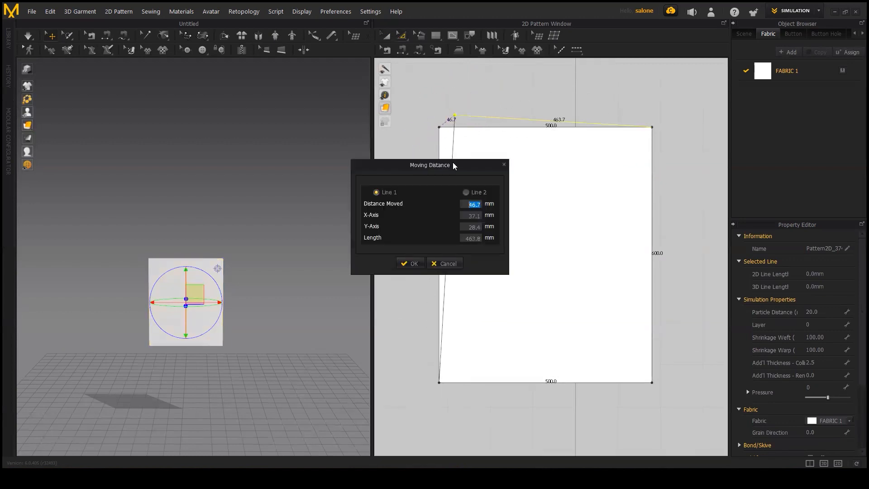
drag(386, 164, 286, 138)
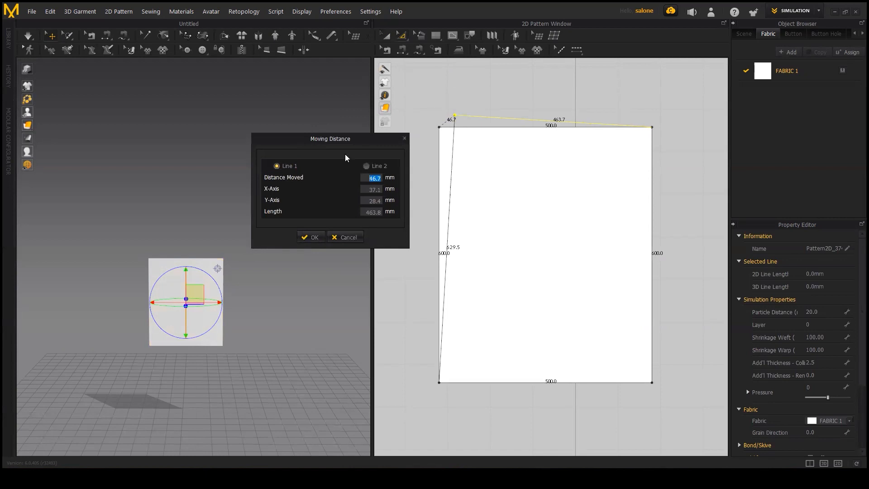
- Compare the Line 1 and Line 2 options, inspect the distance, axis and length values, and cancel the corner point move
click(367, 165)
click(281, 168)
click(381, 169)
click(287, 169)
click(375, 167)
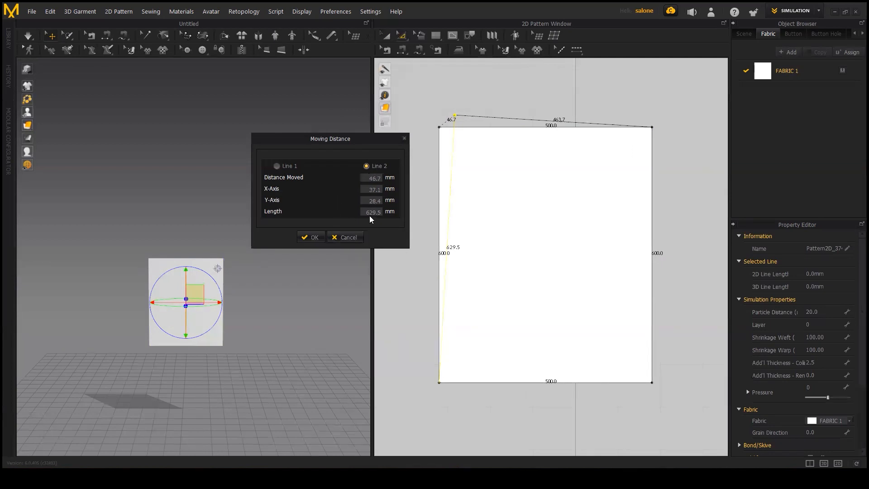
click(370, 215)
click(367, 190)
click(363, 213)
click(363, 177)
click(343, 237)
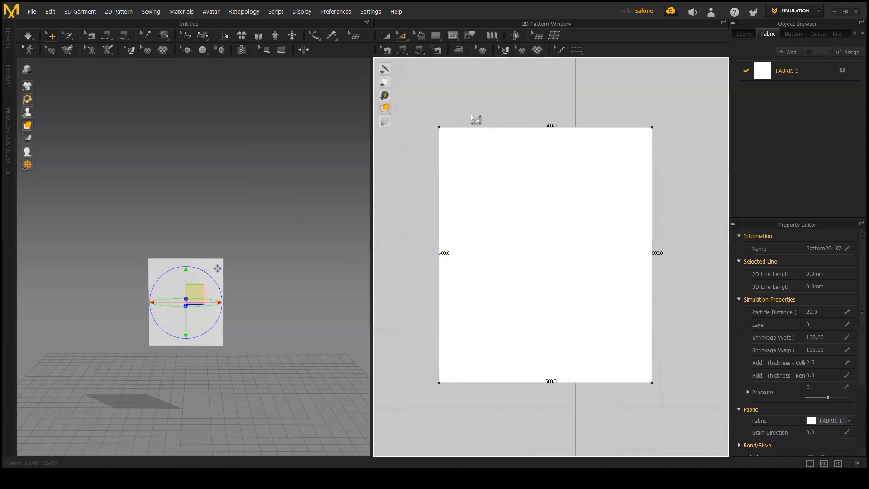
- Stretch the pattern's left edge upward to about 687 mm using its transform box and undo the stretch
click(440, 164)
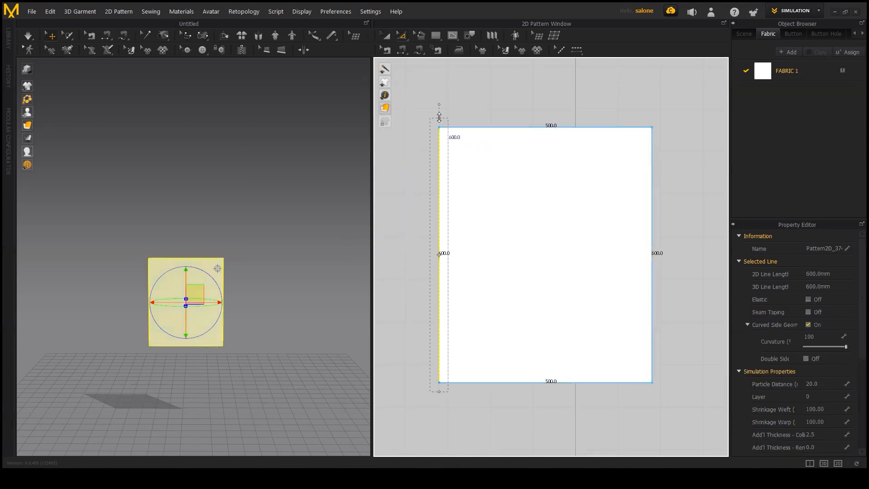
mouse_move(438, 119)
mouse_down()
mouse_move(441, 103)
mouse_move(439, 135)
mouse_up()
drag(435, 92, 436, 84)
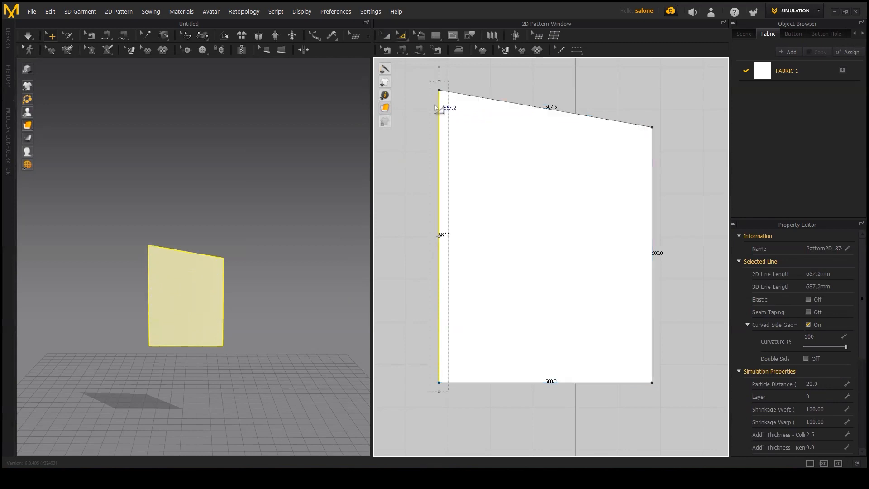
key(ctrl+z)
- Try shortening the left edge from its upper end with the transform box, and undo the change
drag(439, 119, 444, 183)
key(ctrl+z)
key(ctrl+z)
key(ctrl+z)
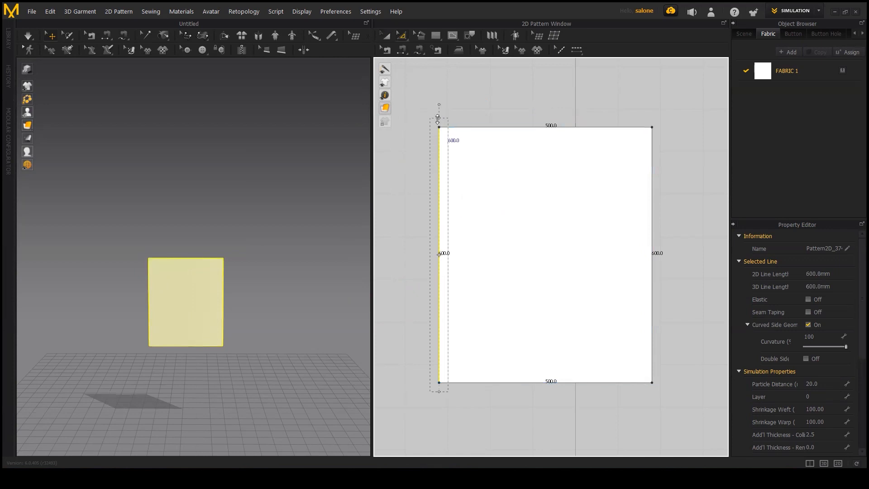
- Try rotating the pattern's left edge and scaling it sideways with the transform box, and undo each change
drag(437, 102, 424, 108)
drag(461, 253, 501, 252)
key(ctrl+z)
drag(420, 254, 406, 252)
key(ctrl+z)
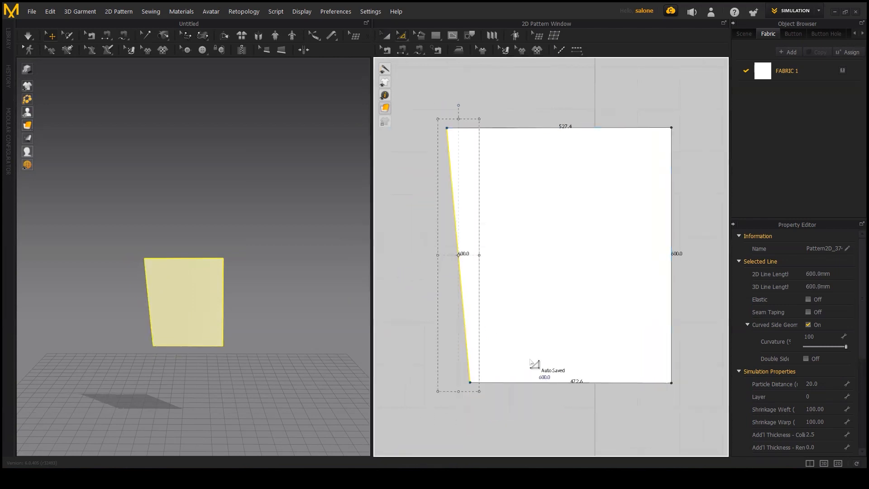
key(ctrl+z)
- Start stretching the left edge upward to about 687 mm, inspect its percentage and dimension height values, and cancel the transform
drag(458, 118, 463, 83)
right_click(463, 83)
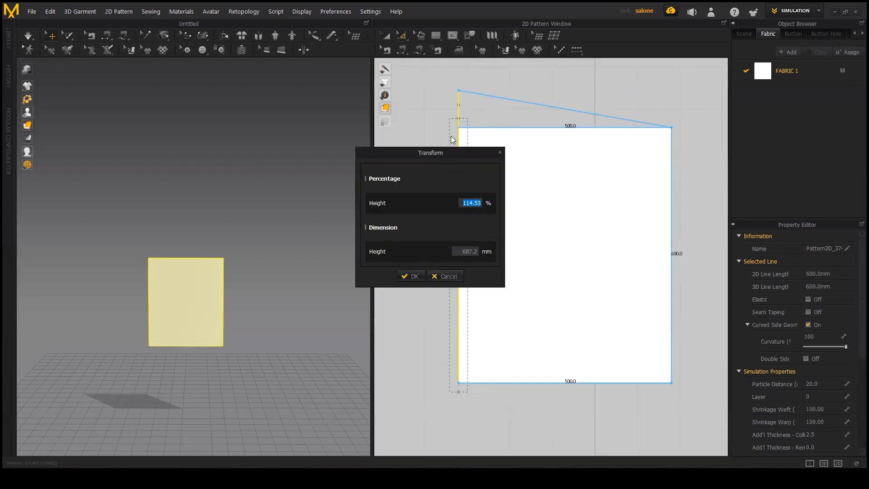
drag(448, 150, 396, 131)
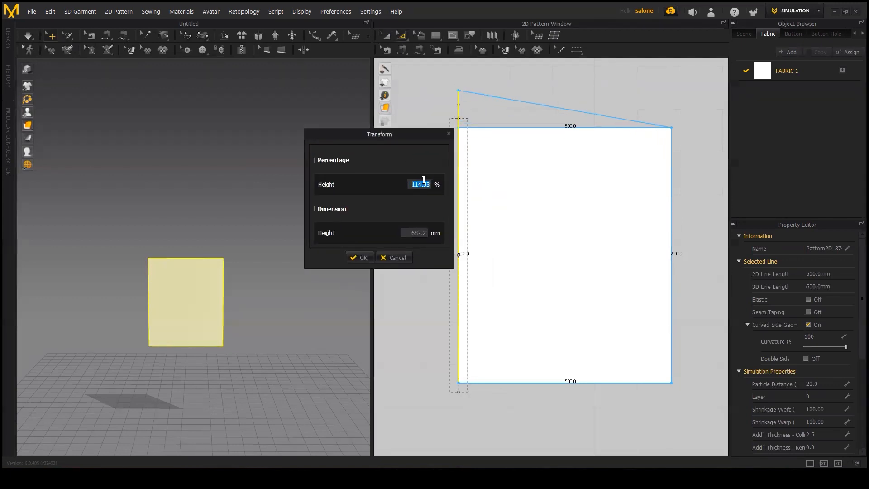
double_click(420, 234)
click(400, 256)
- Add the top edge to the left edge selection, scale both outward from the corner to about 604 by 725 mm, and undo
shift+click(500, 128)
scroll(460, 153, down, 2)
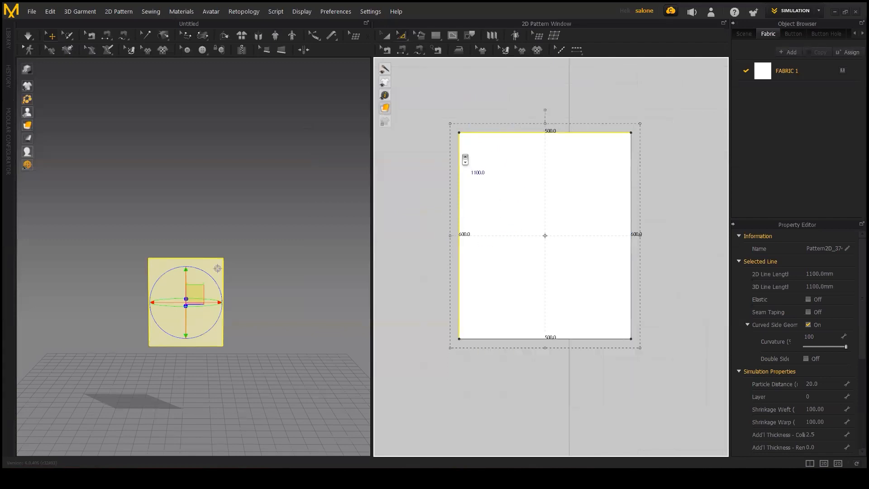
middle_drag(462, 162, 491, 209)
drag(476, 168, 442, 112)
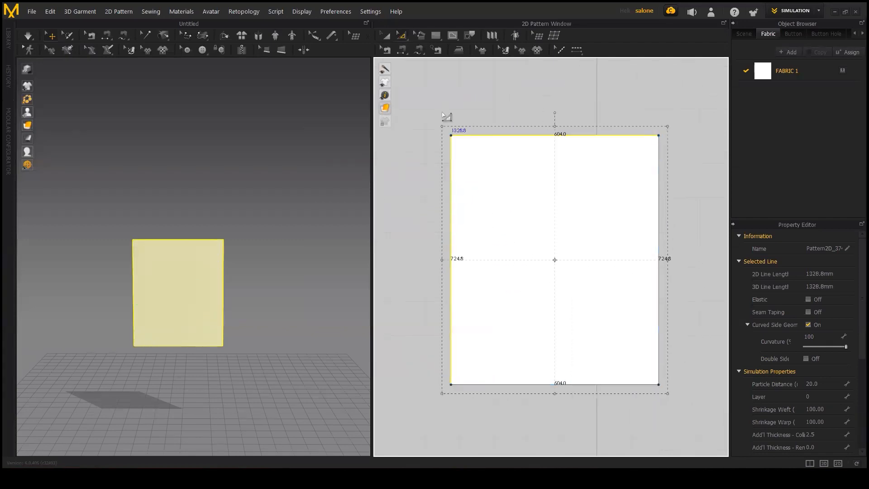
key(ctrl+z)
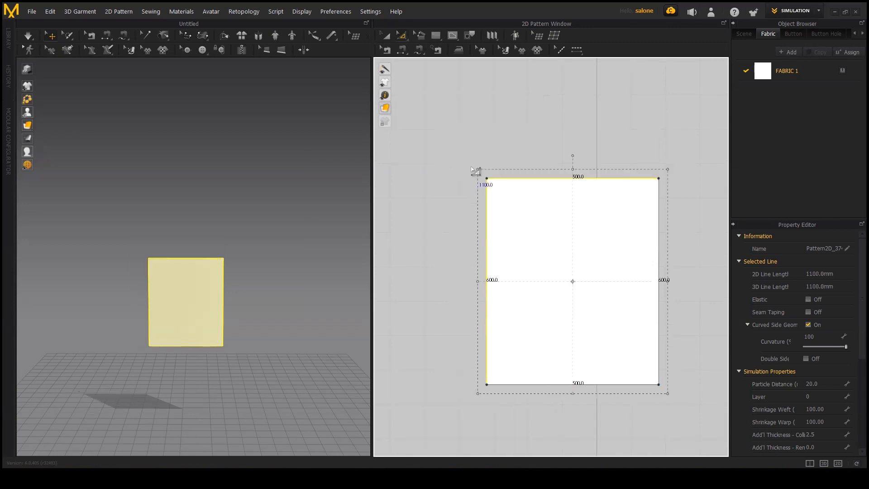
- Scale the selected left and top edges from their shared corner to 500 mm wide and 600 mm high, and clear the selection
mouse_move(476, 170)
mouse_down()
mouse_move(407, 87)
mouse_move(461, 165)
mouse_up()
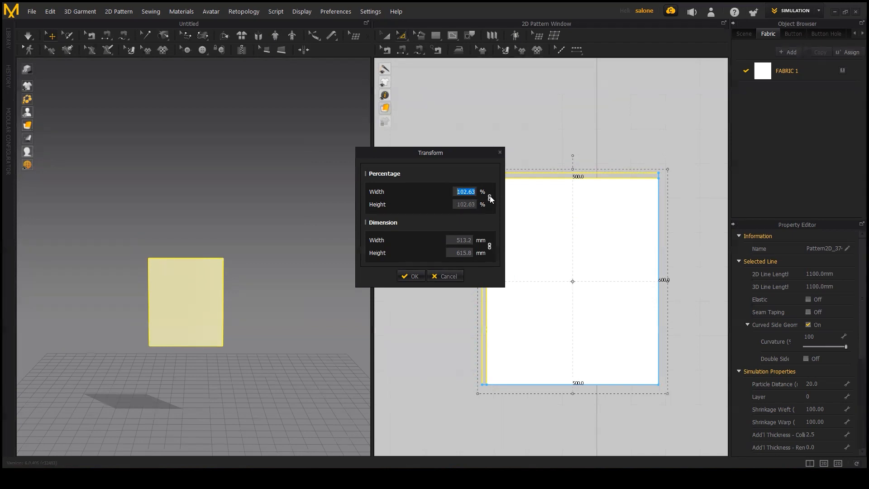
double_click(464, 243)
text(500)
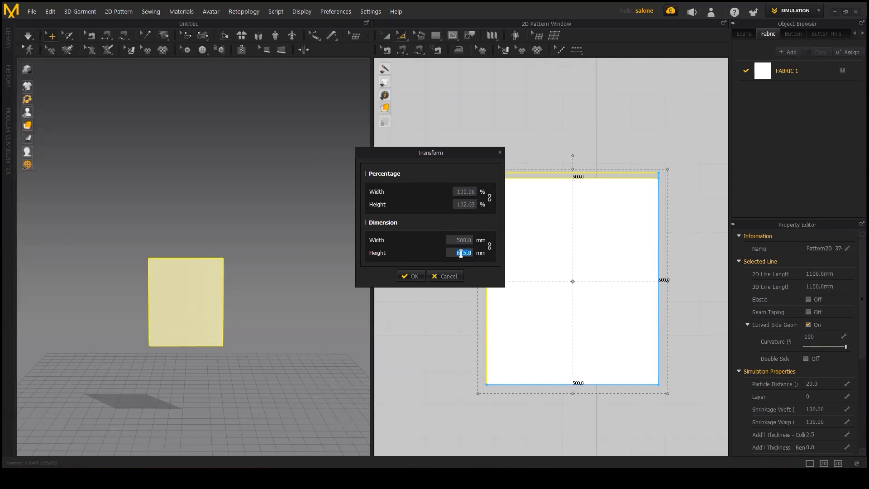
text(600)
click(411, 275)
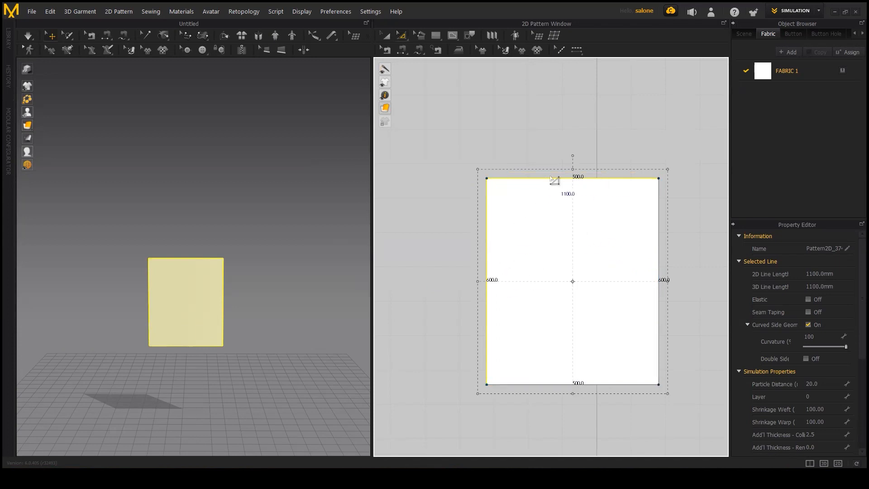
click(453, 250)
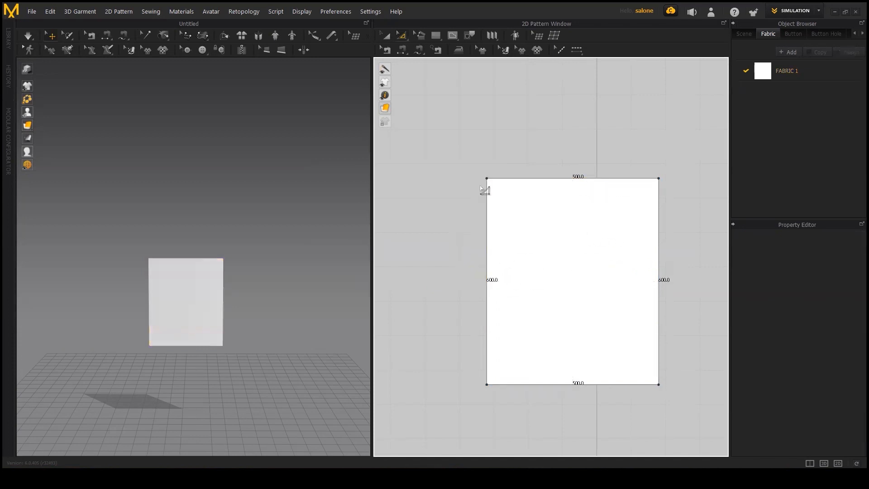
- Curve the top edge upward with Edit Curve Point by moving a point at its middle 100 mm straight up
click(402, 35)
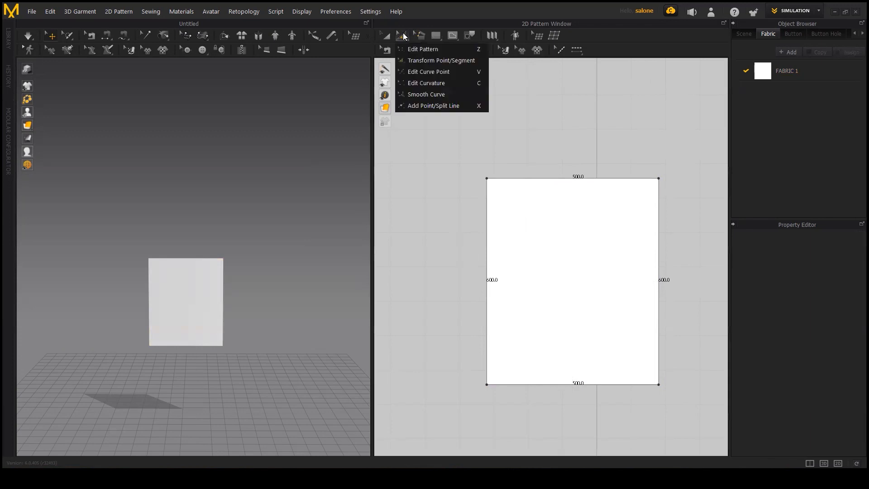
click(424, 75)
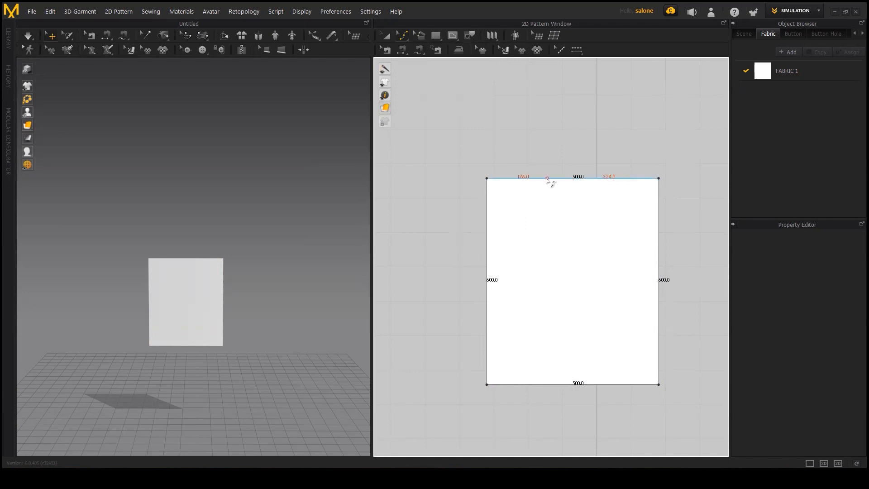
drag(574, 178, 575, 134)
right_click(575, 134)
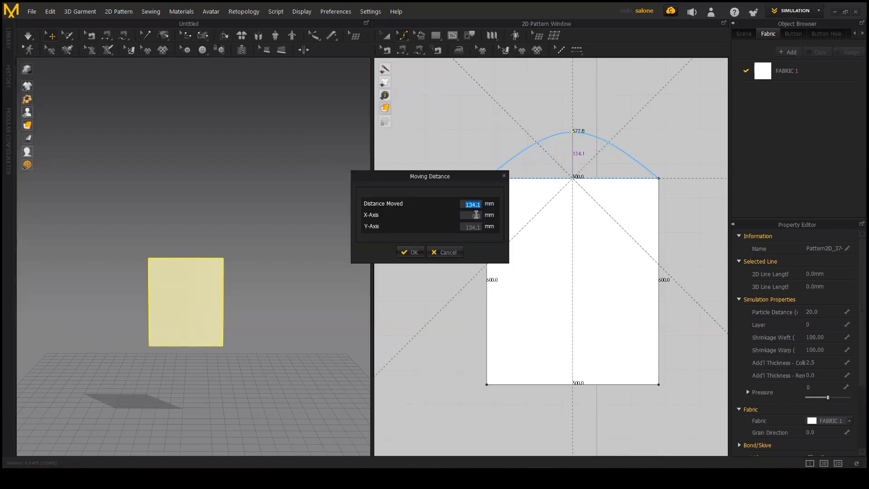
drag(466, 228, 488, 226)
drag(466, 206, 495, 207)
click(464, 228)
drag(468, 207, 517, 203)
text(200)
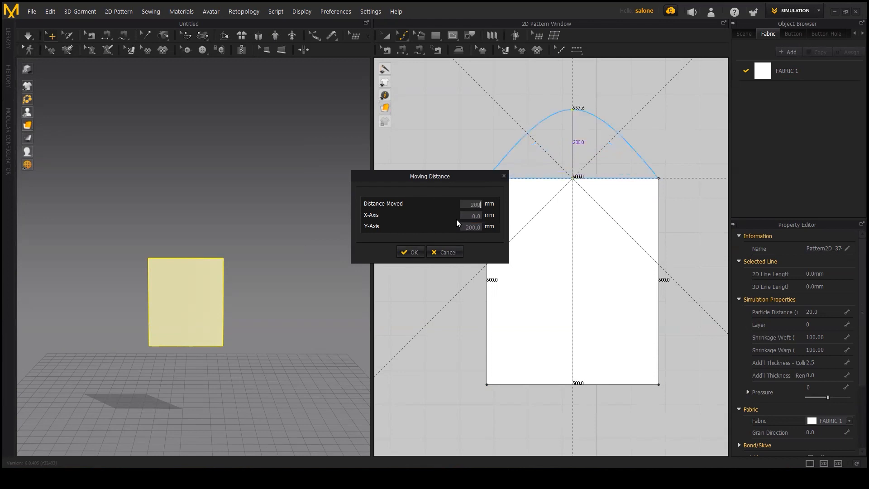
text(100)
click(408, 252)
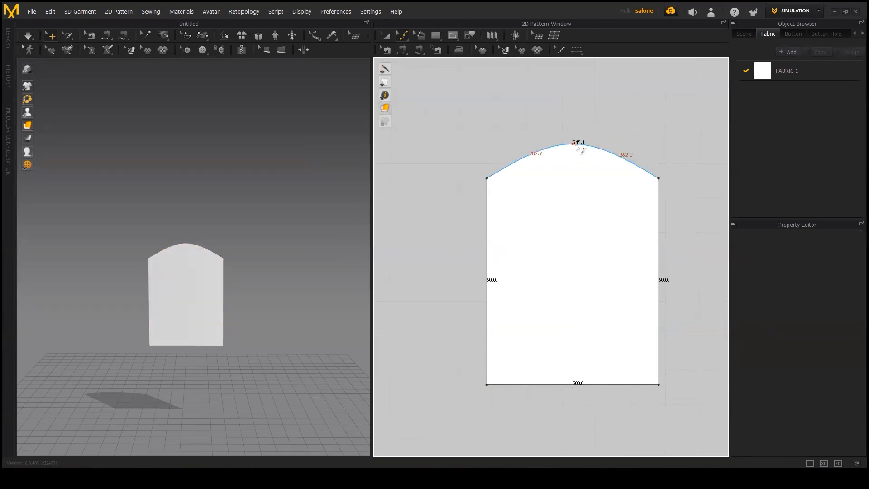
- Bend the pattern's left edge inward with Edit Curvature, giving it a length of about 613 mm
click(407, 32)
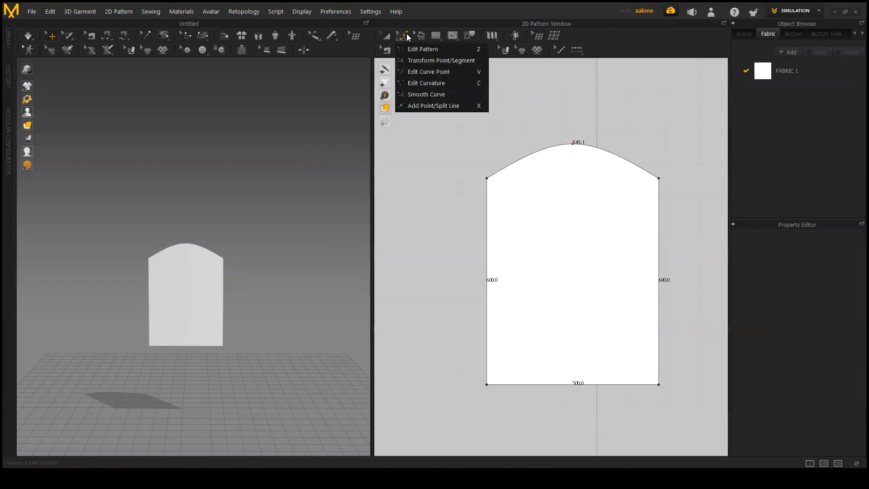
click(422, 84)
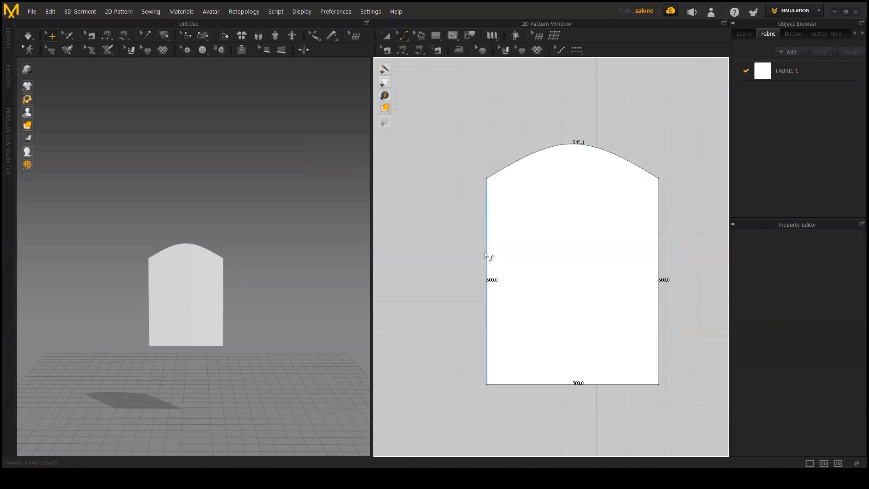
drag(487, 256, 503, 265)
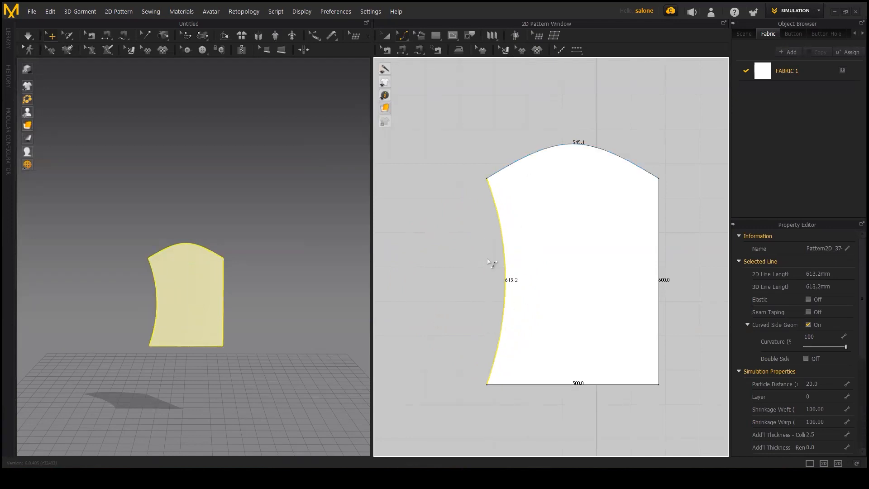
- Try bending the curved left edge further with Edit Curvature, cancel the attempts, and clear the selection
mouse_move(495, 209)
mouse_down()
mouse_move(491, 226)
mouse_move(444, 215)
mouse_move(460, 224)
mouse_move(477, 310)
mouse_move(438, 268)
mouse_move(485, 191)
mouse_move(522, 326)
mouse_move(418, 230)
mouse_move(534, 258)
mouse_move(411, 247)
mouse_move(529, 287)
mouse_move(418, 293)
mouse_move(524, 218)
mouse_move(436, 208)
mouse_move(430, 353)
mouse_move(430, 301)
mouse_move(523, 240)
mouse_move(520, 226)
mouse_move(466, 225)
mouse_move(501, 225)
mouse_move(493, 212)
mouse_up()
key(Escape)
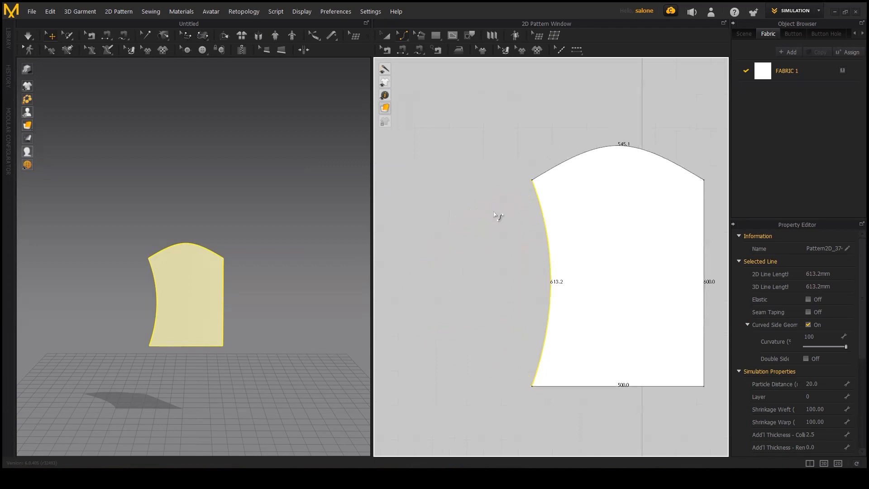
drag(549, 256, 489, 255)
key(Escape)
drag(546, 257, 568, 250)
click(507, 230)
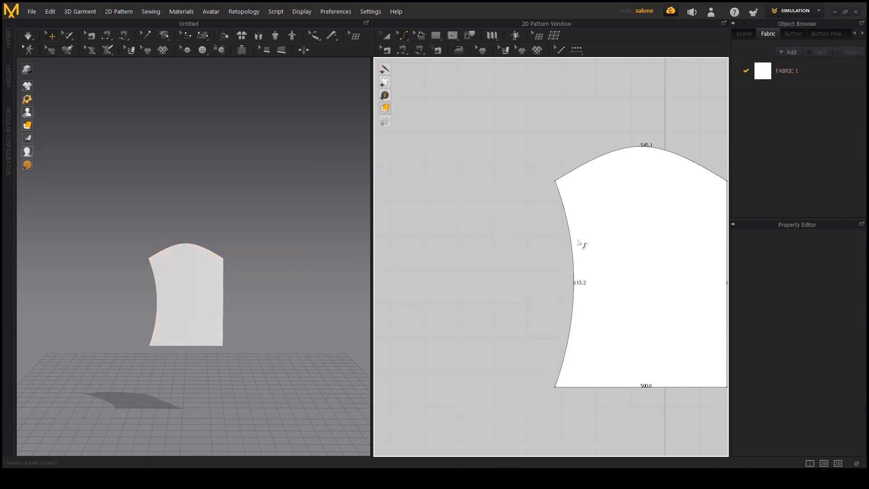
- Round the pattern's upper-right corner with Smooth Curve into a segment about 292 mm long
middle_drag(579, 243, 475, 231)
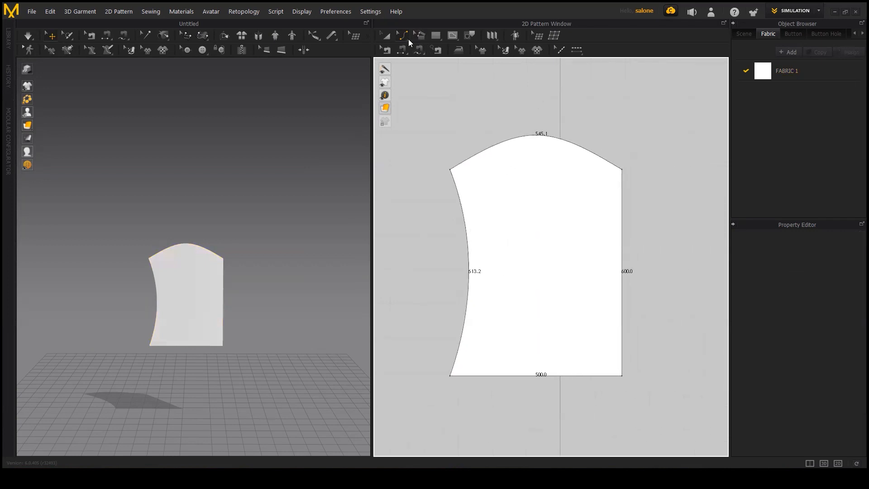
click(408, 39)
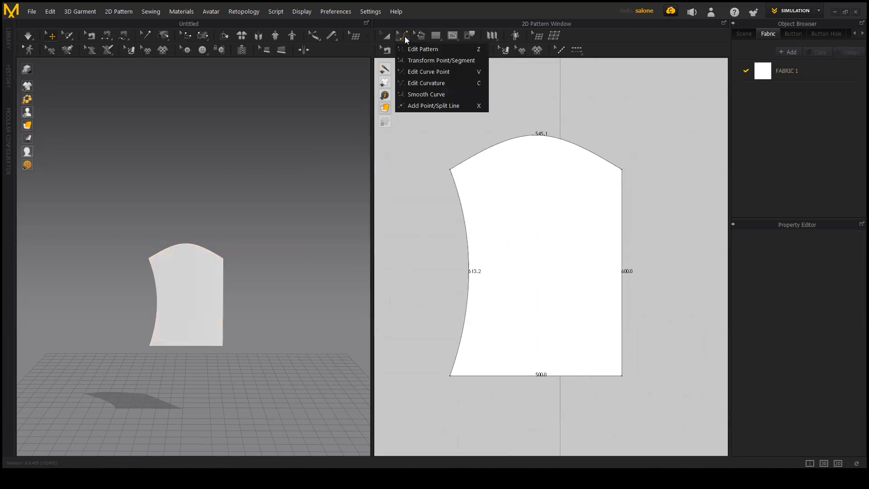
click(419, 94)
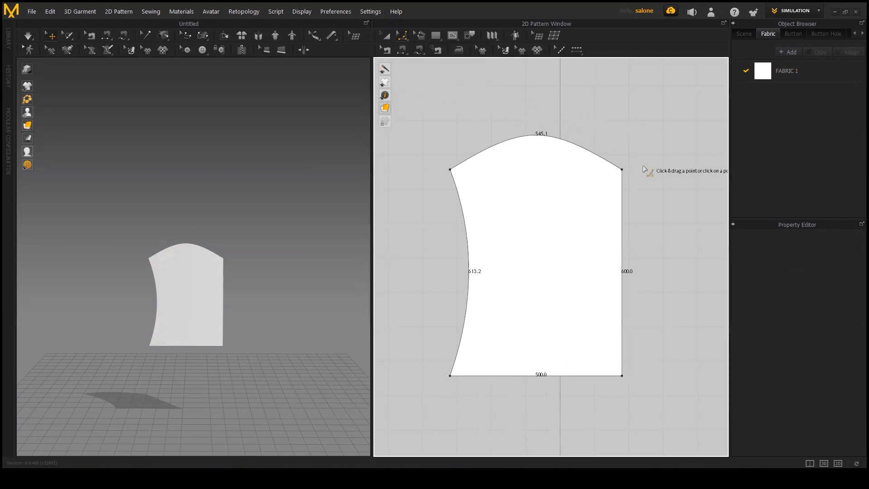
drag(623, 172, 636, 308)
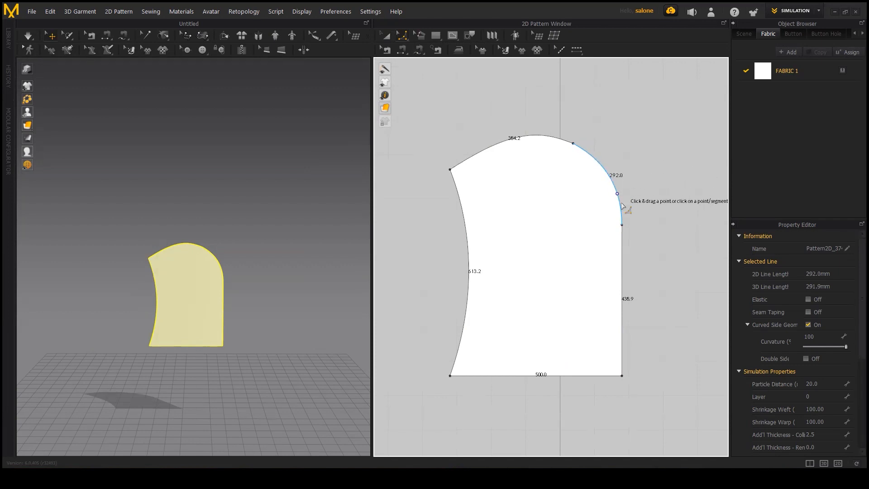
- Try rounding the pattern's lower-right corner with Smooth Curve, and undo the change
click(622, 376)
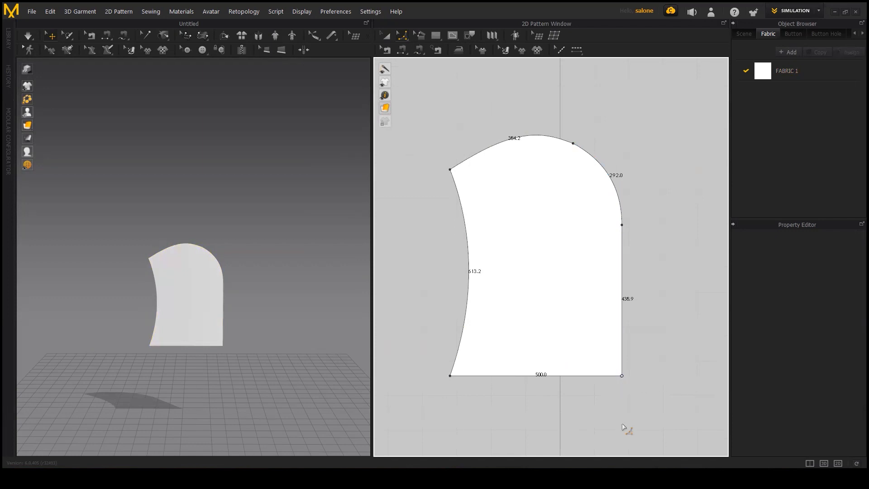
drag(622, 376, 640, 207)
key(ctrl+z)
- Round the lower-left corner into a curve about 388 mm long and the upper-left corner into one about 325 mm long
drag(450, 375, 452, 245)
scroll(516, 320, down, 2)
scroll(515, 322, up, 3)
scroll(433, 181, down, 1)
middle_drag(436, 170, 449, 216)
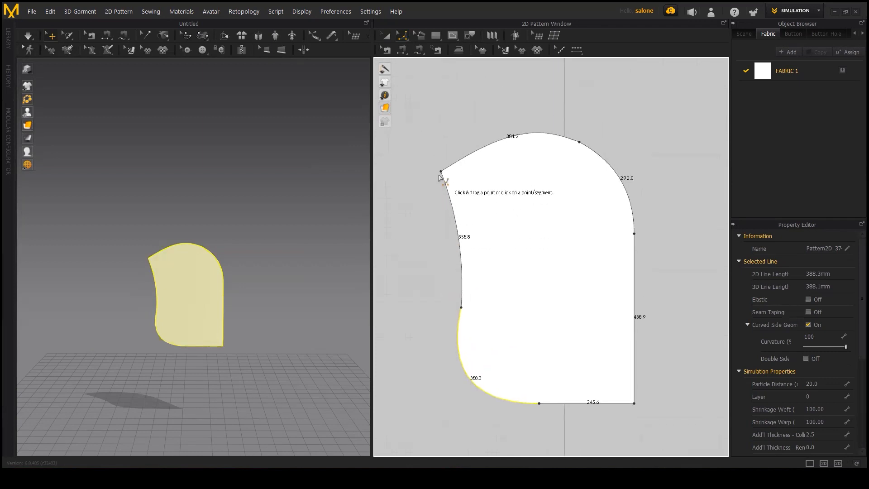
drag(440, 171, 449, 205)
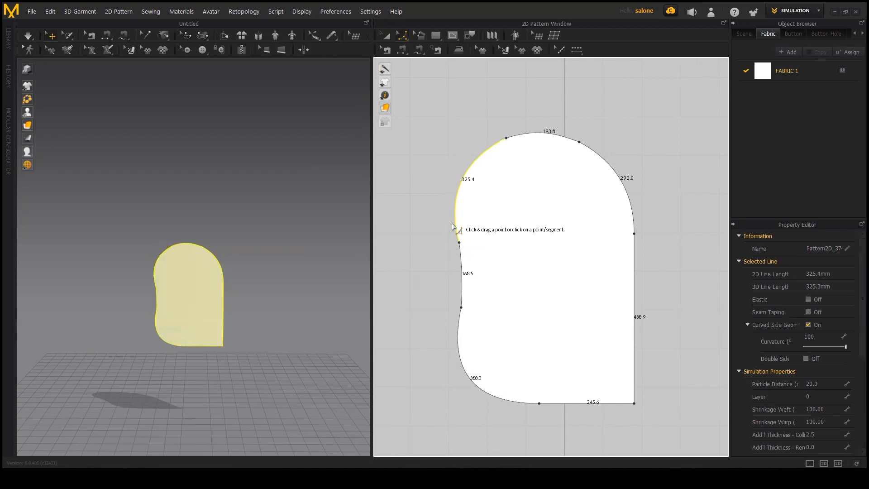
scroll(451, 224, up, 1)
middle_drag(479, 275, 466, 292)
scroll(466, 252, down, 2)
scroll(467, 253, up, 3)
scroll(466, 252, down, 1)
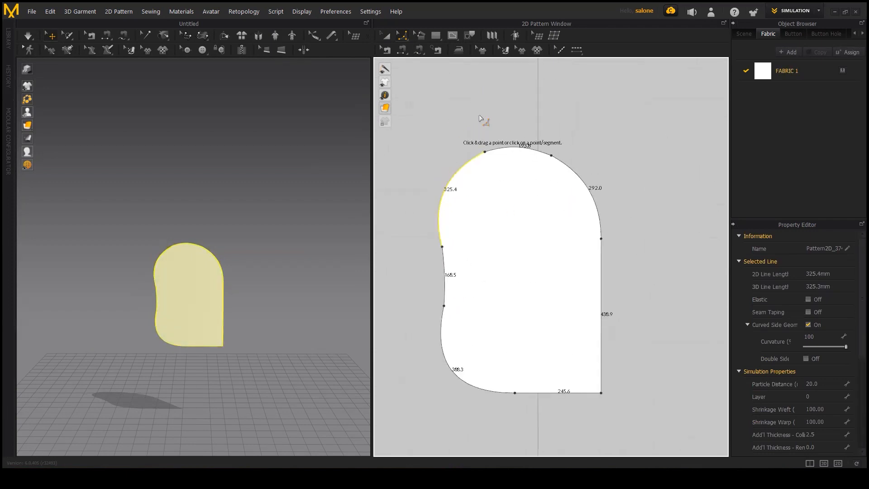
- Try reshaping the upper-left curve with Edit Pattern by pulling its upper curve handle outward
click(404, 36)
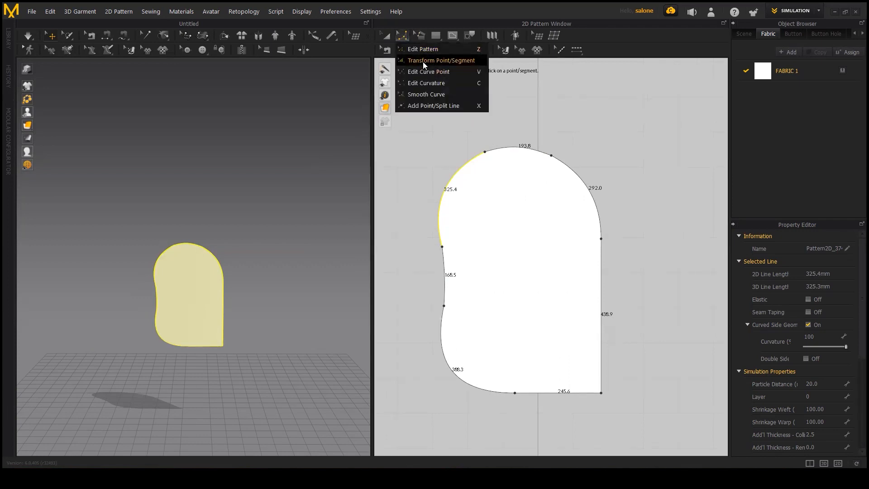
click(428, 48)
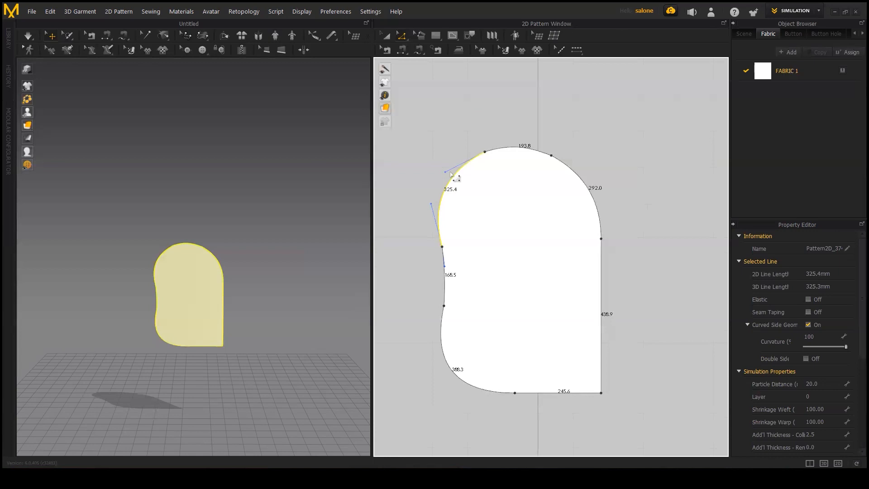
click(405, 41)
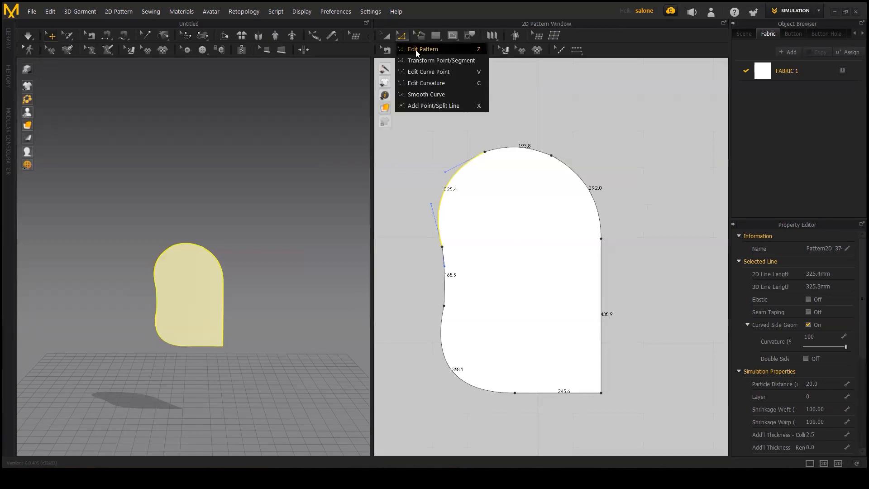
click(418, 50)
drag(447, 175, 444, 129)
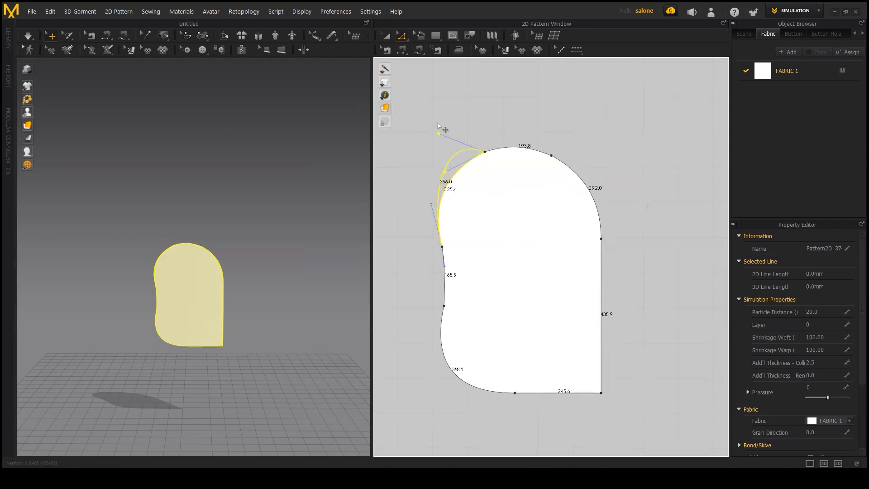
- Dent the upper-right curve inward to about 283 mm long with its upper handle, and undo the outward bulge and lower-right corner move
drag(553, 156, 583, 172)
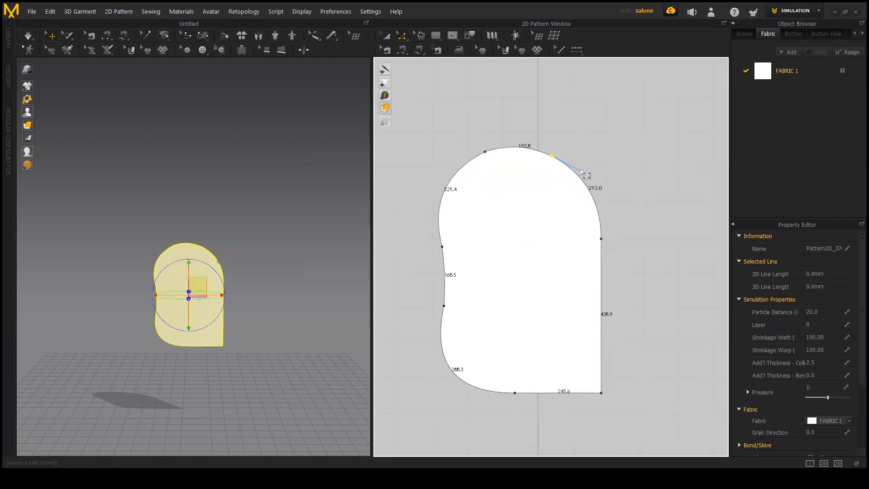
click(584, 173)
click(551, 156)
drag(585, 173, 611, 142)
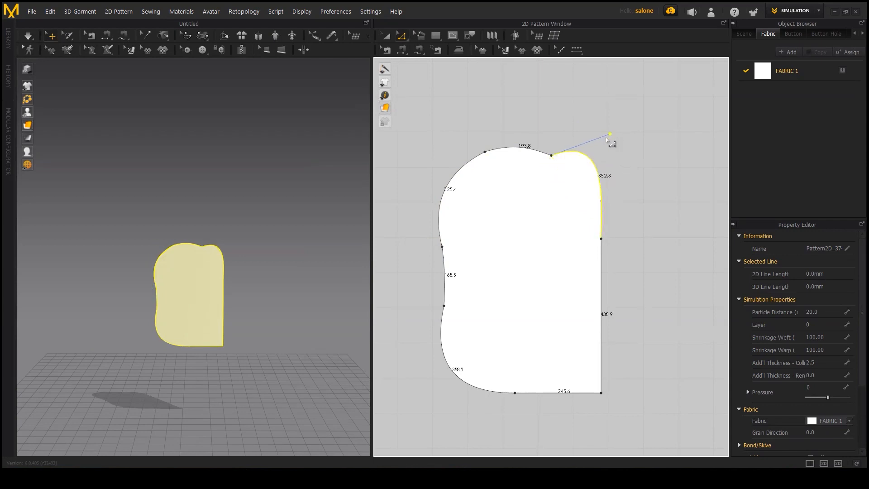
key(ctrl+z)
drag(602, 395, 640, 403)
key(ctrl+z)
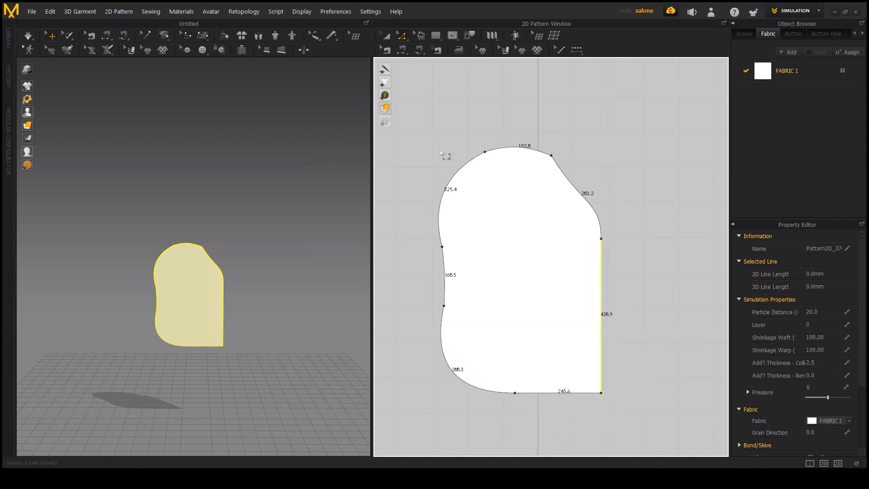
- With Edit Curve Point, select the lower-right corner point, and reshape the lower-left curve inward to about 348 mm long
click(410, 41)
click(435, 71)
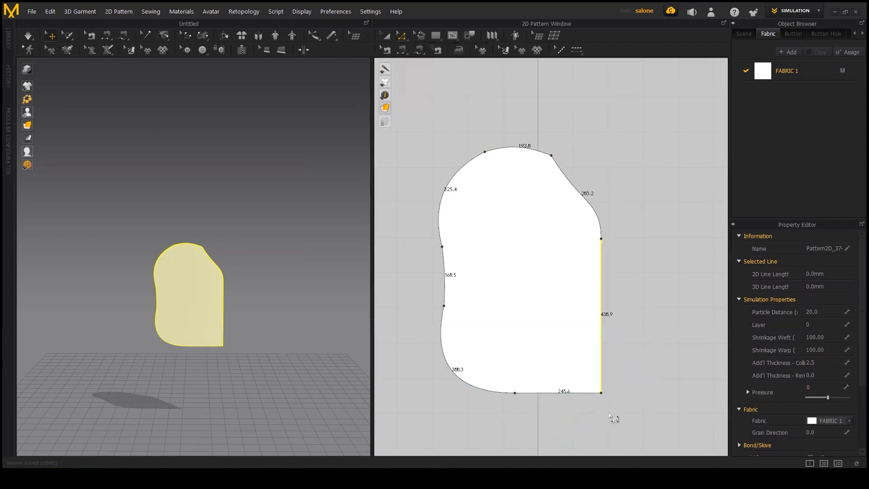
mouse_move(601, 393)
mouse_down()
mouse_move(652, 341)
mouse_move(648, 355)
mouse_move(624, 341)
mouse_move(605, 393)
mouse_up()
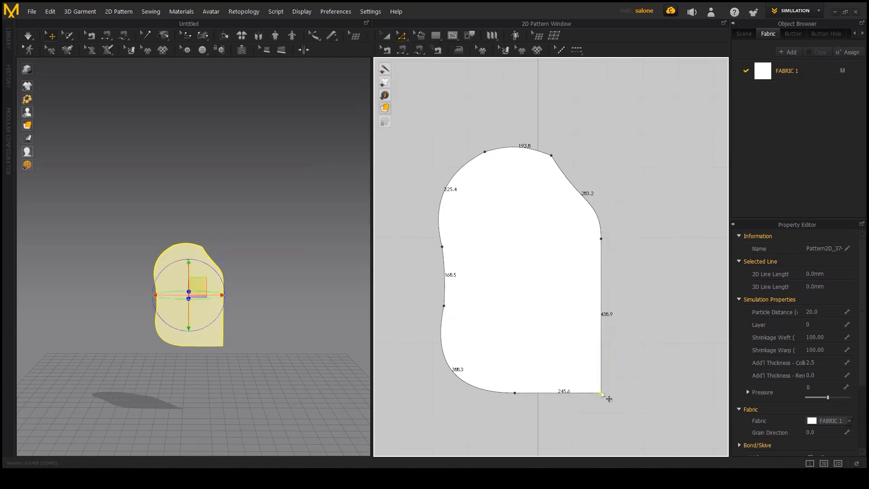
mouse_move(606, 394)
mouse_down()
mouse_move(609, 407)
mouse_move(621, 390)
mouse_move(607, 403)
mouse_move(604, 396)
mouse_up()
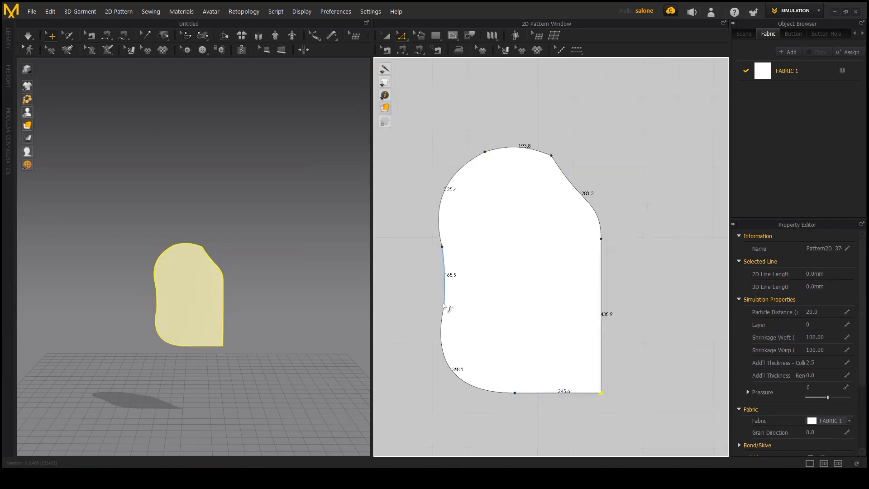
drag(451, 314, 459, 337)
click(444, 353)
key(ctrl+z)
click(434, 372)
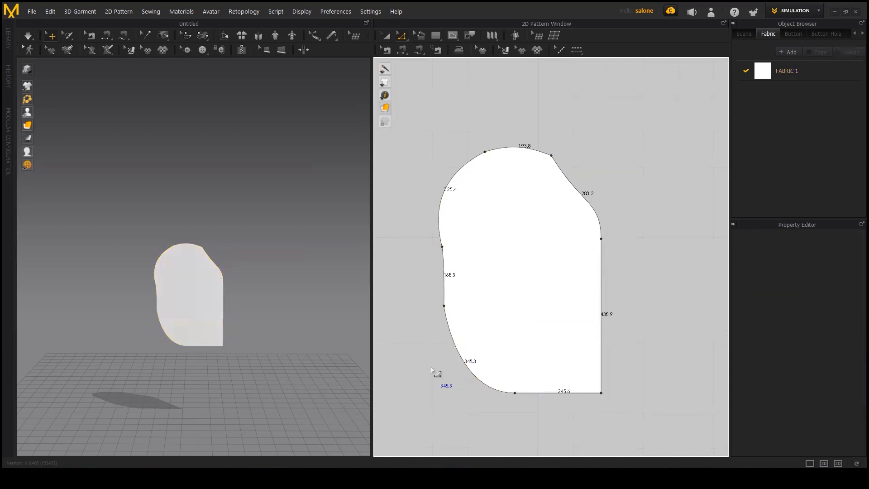
- Try reshaping the upper-right curve and the straight right edge, and undo the change
click(633, 277)
drag(605, 204, 598, 233)
drag(605, 284, 635, 255)
key(ctrl+z)
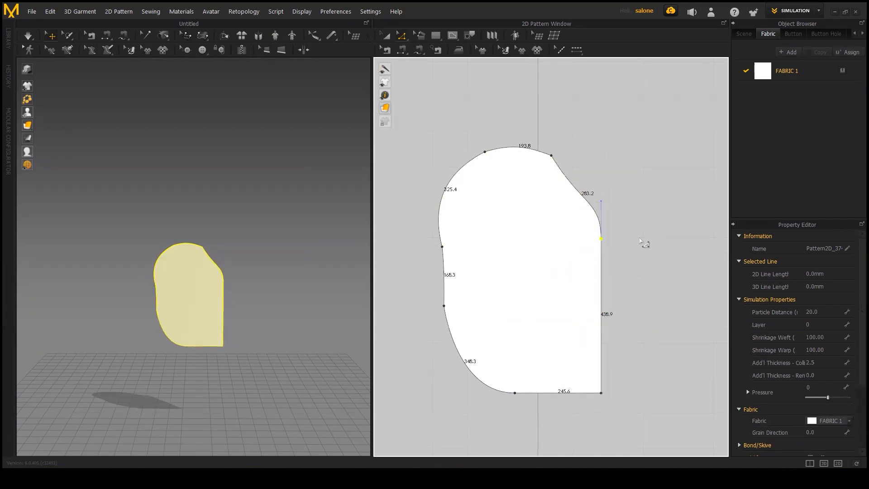
click(645, 233)
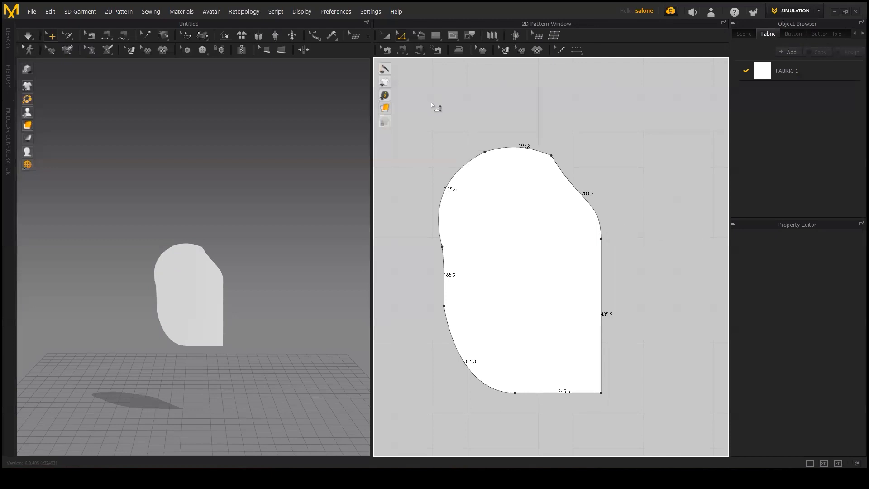
- Try Smooth Curve with a reference line from the top-left point to the upper-left curve, replacing the larger side, and undo it
click(402, 37)
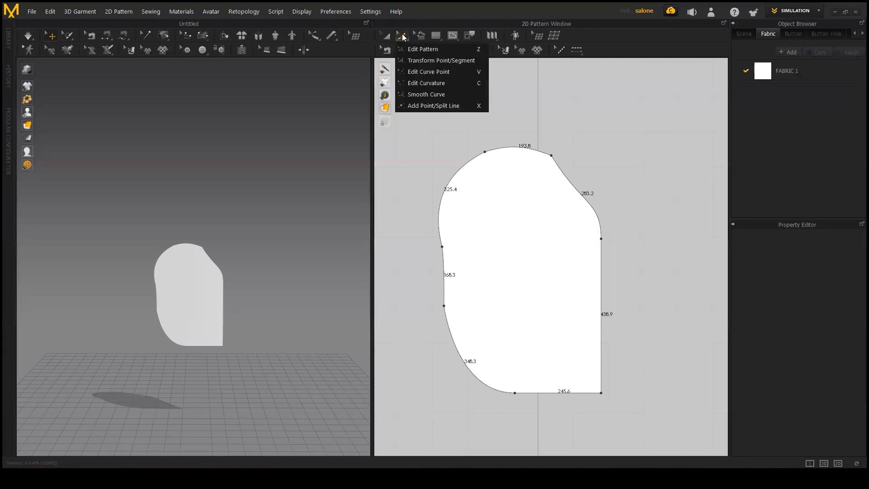
click(418, 95)
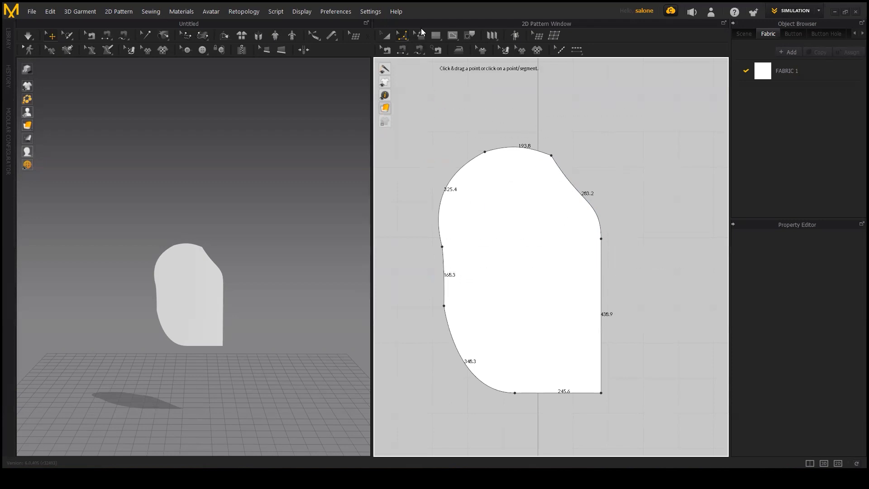
click(402, 37)
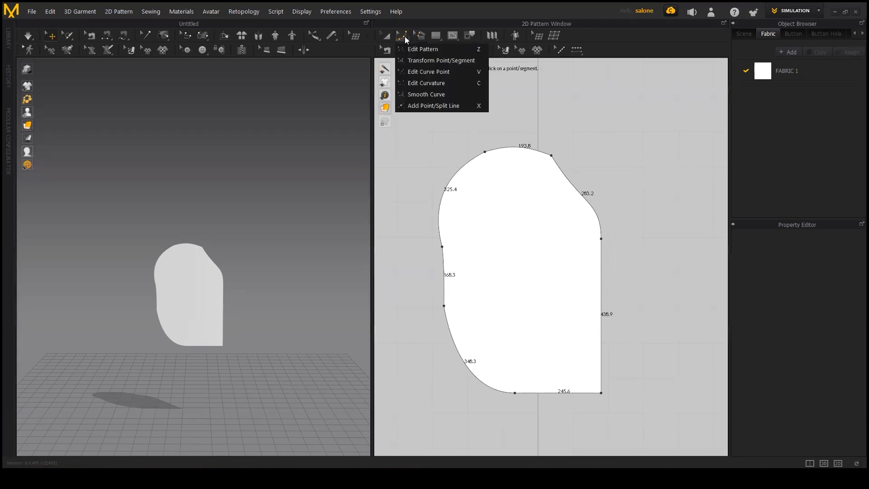
click(416, 96)
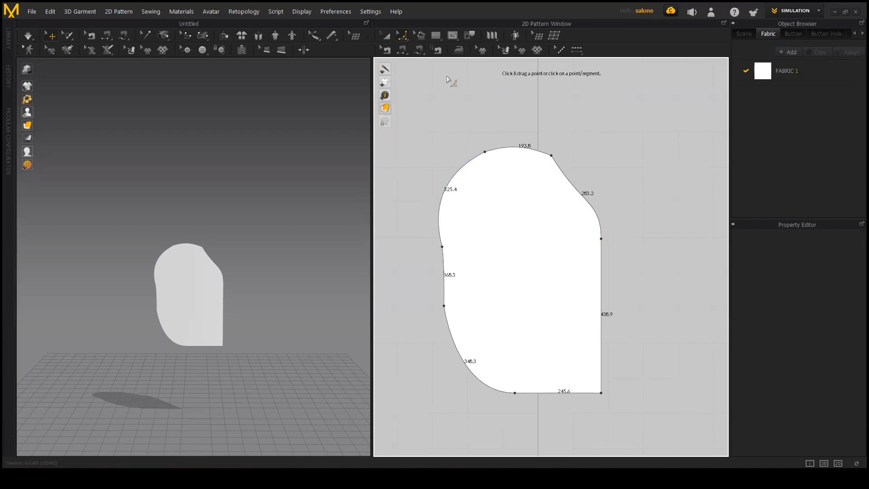
click(484, 153)
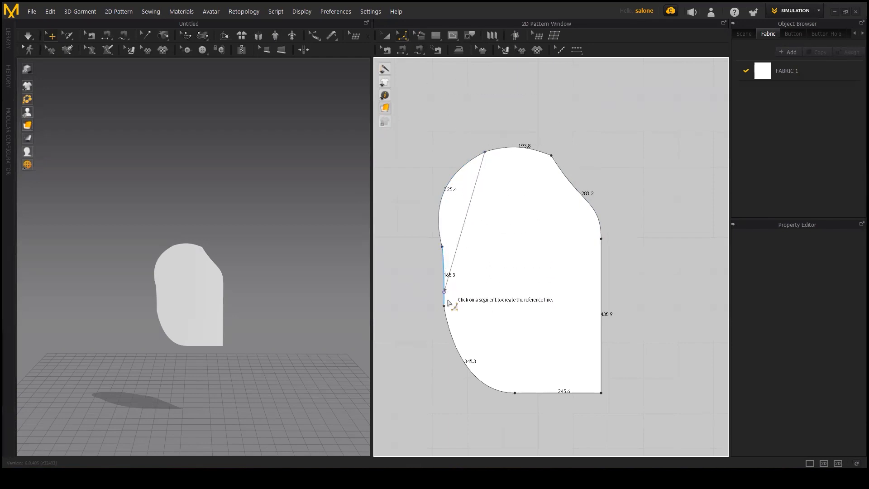
click(439, 222)
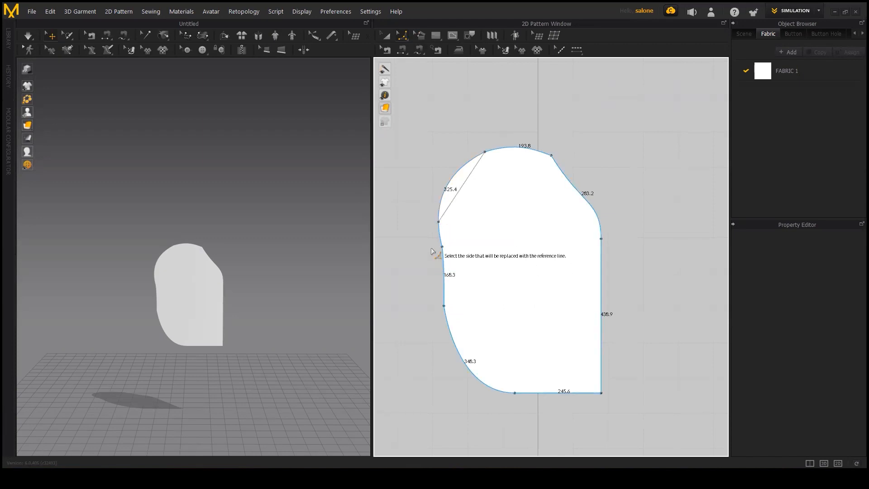
click(504, 247)
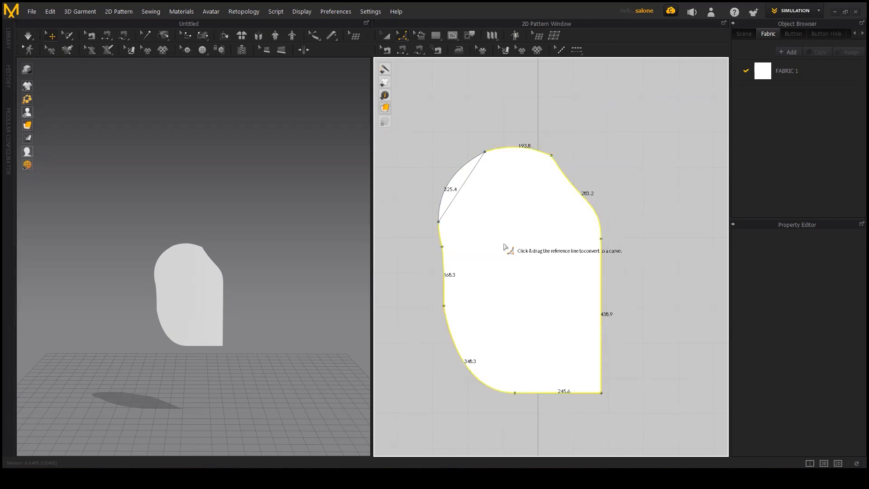
click(457, 195)
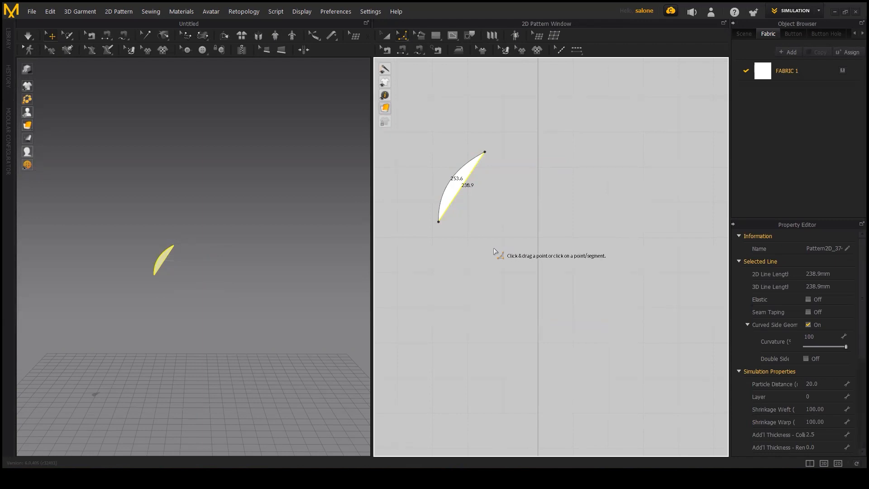
key(ctrl+z)
- Replace the upper-left curve with a straight Smooth Curve reference line about 296 mm long between its two end points
click(485, 152)
click(442, 246)
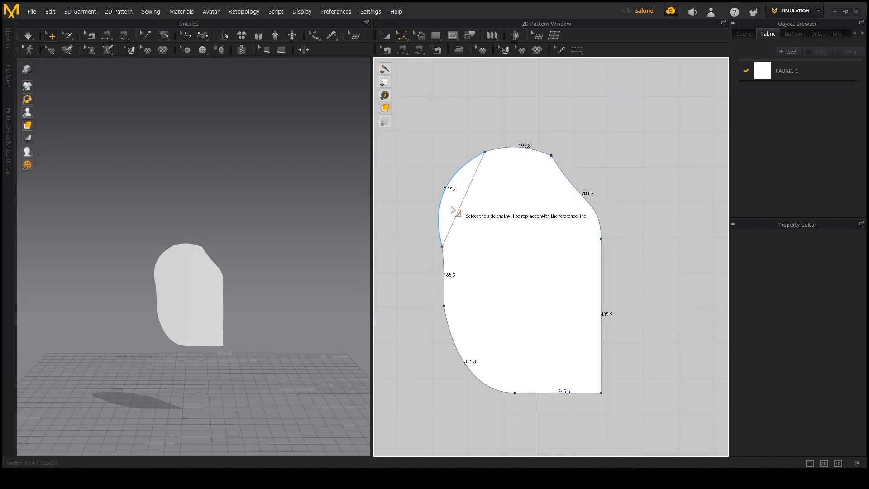
click(446, 190)
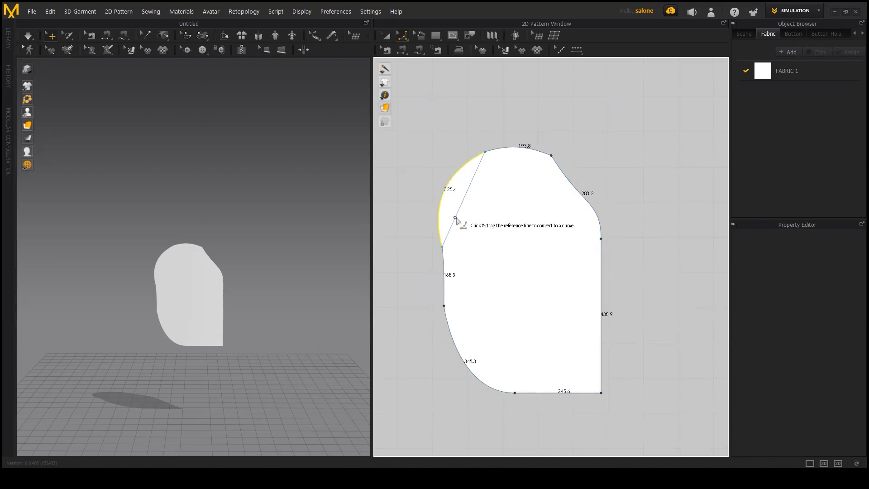
click(455, 219)
scroll(431, 225, up, 2)
scroll(430, 225, down, 1)
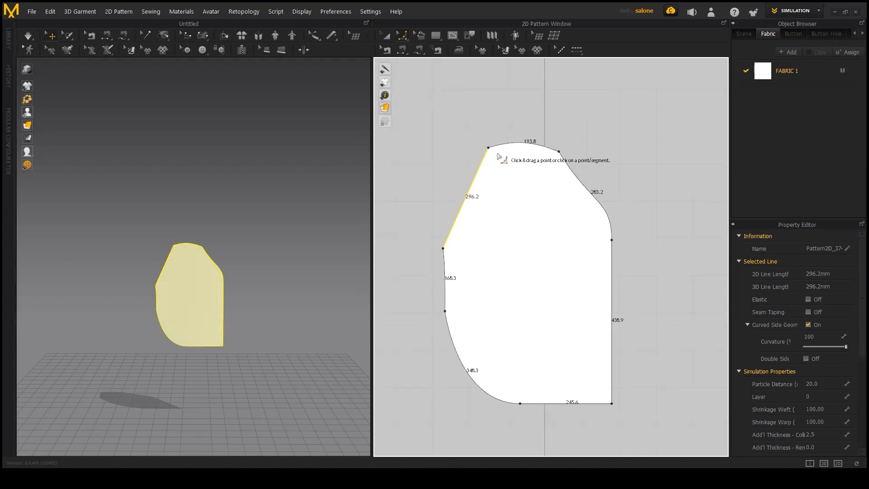
- Replace the top and upper-right curves with one straight reference line about 408 mm long, ending near the right edge's upper point
click(489, 148)
click(611, 238)
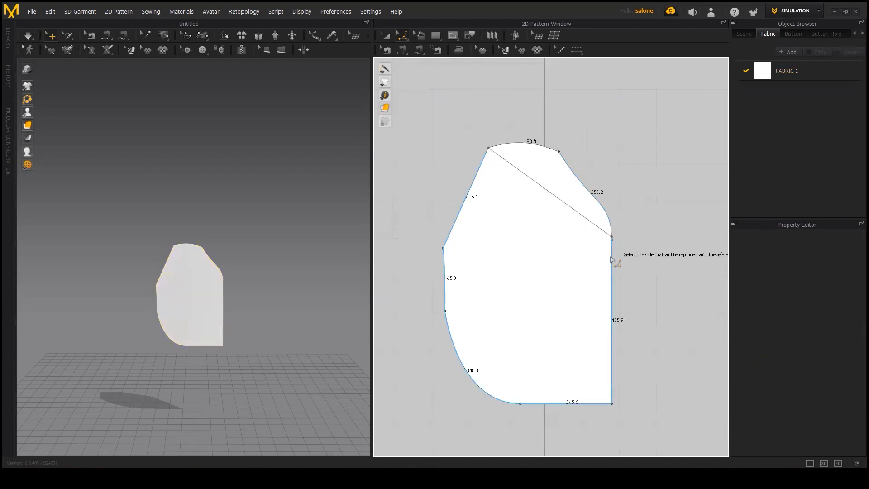
click(550, 188)
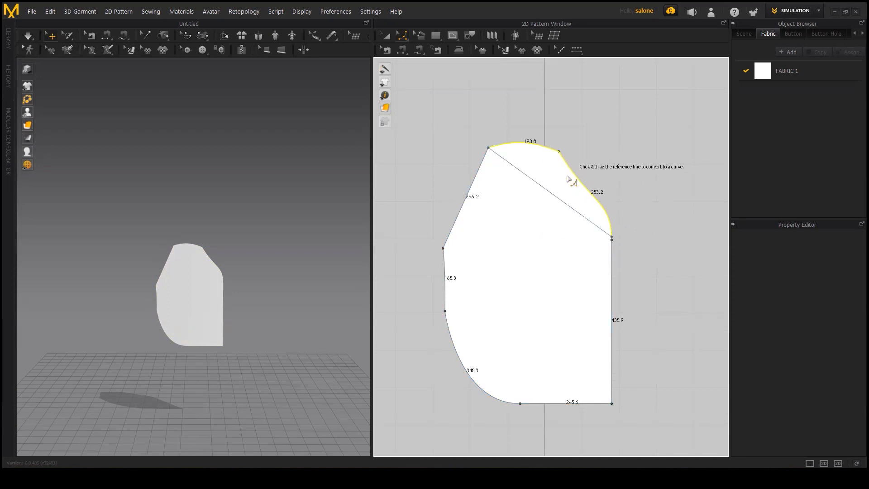
click(557, 199)
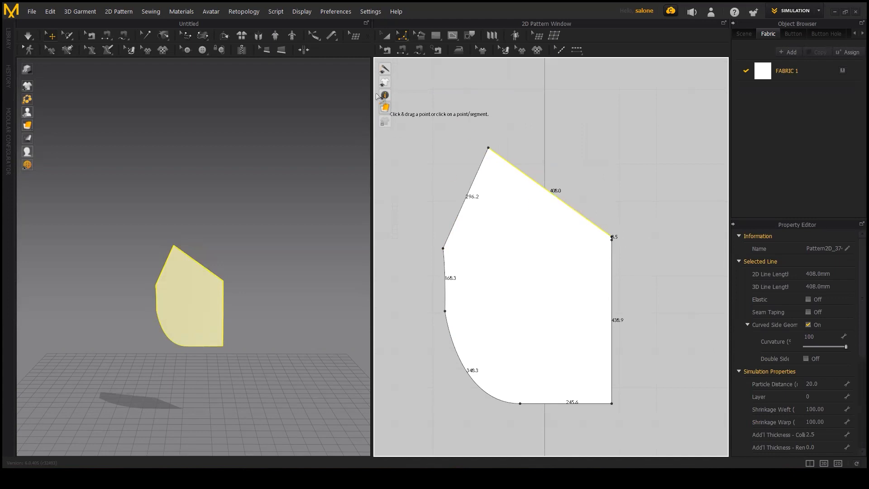
- With Add Point/Split Line, open and dismiss the split options for the slanted top edge, and add a point about 101.5 mm from its peak
click(402, 36)
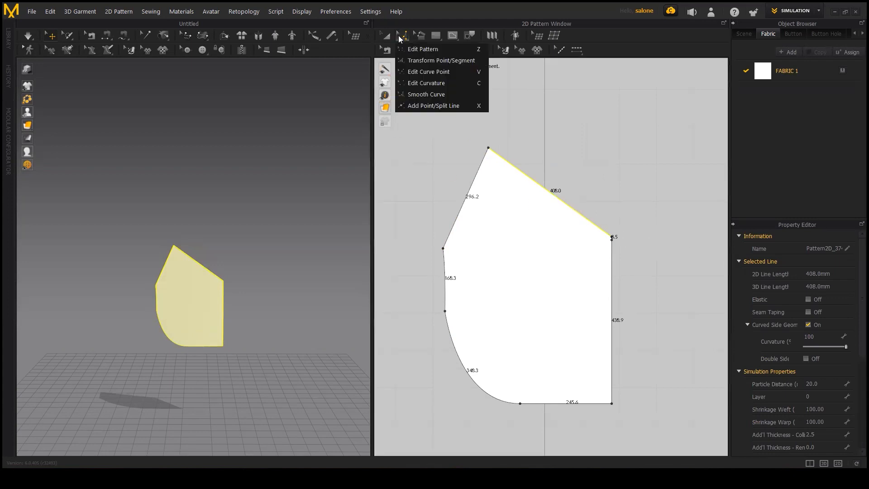
click(425, 107)
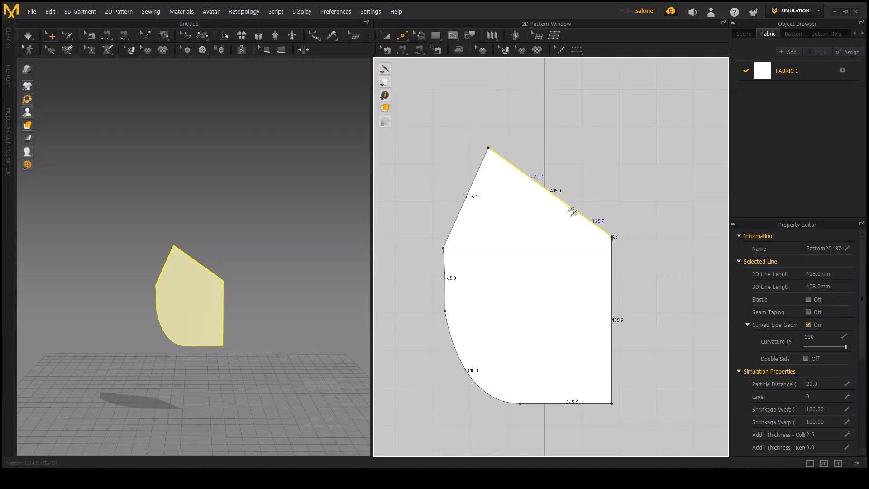
click(533, 180)
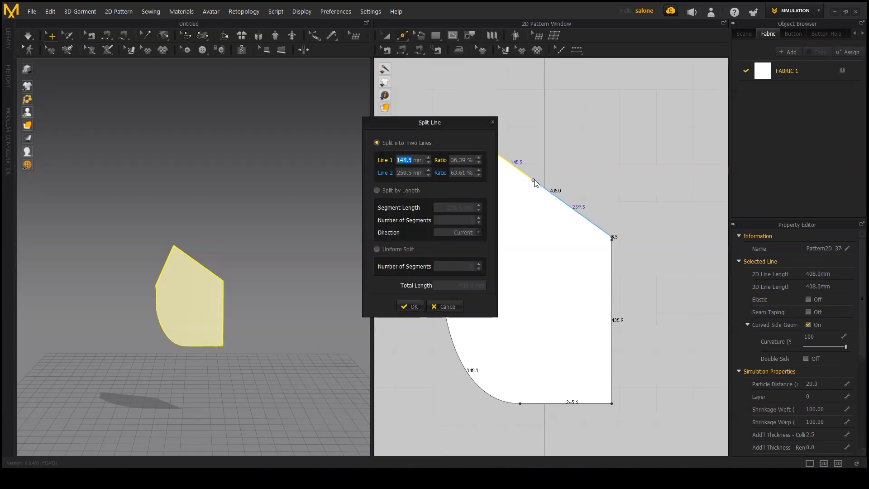
click(493, 122)
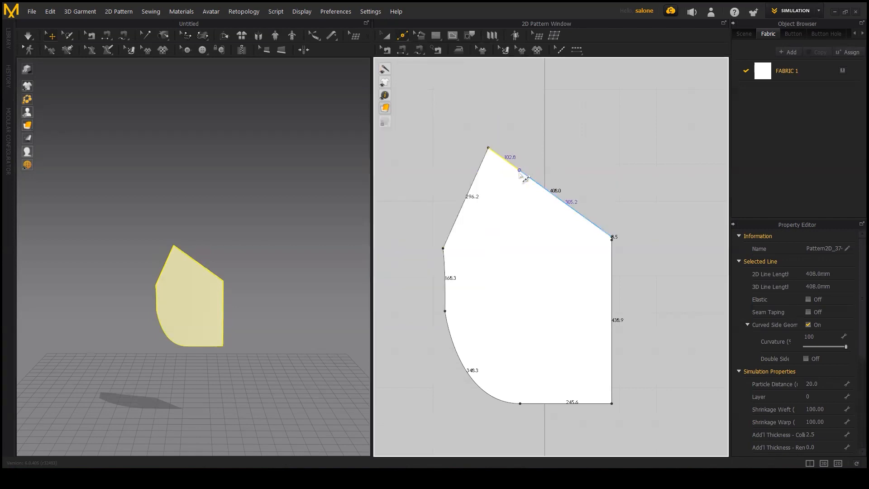
- Open the split options for the slanted edge's longer part and try Split into Two Lines at 50% and with Line 1 at 100 mm
click(551, 193)
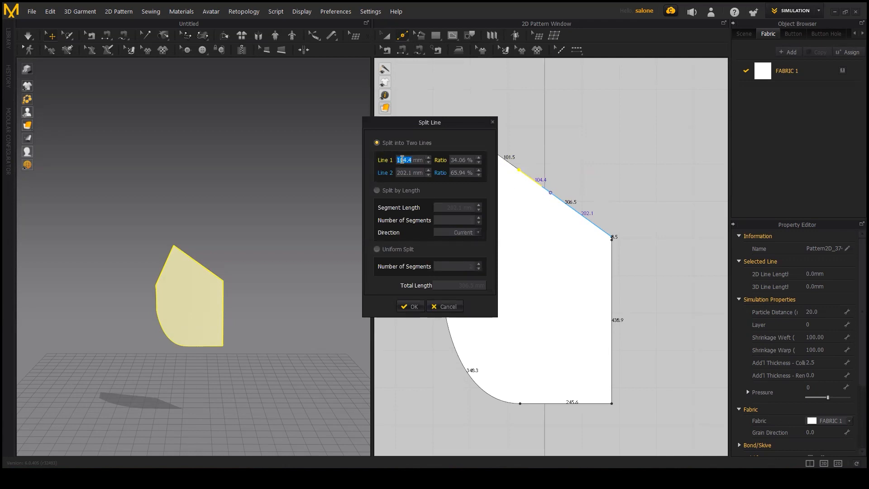
click(408, 173)
click(459, 161)
text(50)
click(464, 172)
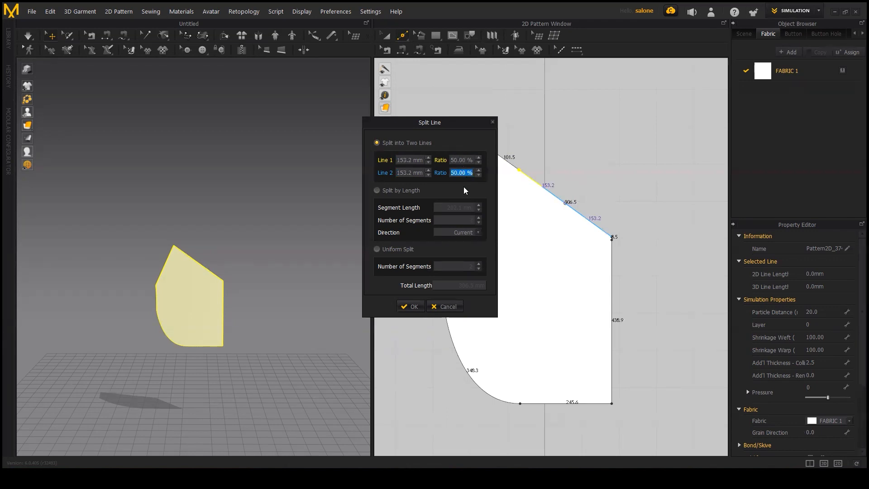
click(460, 160)
click(409, 159)
text(100)
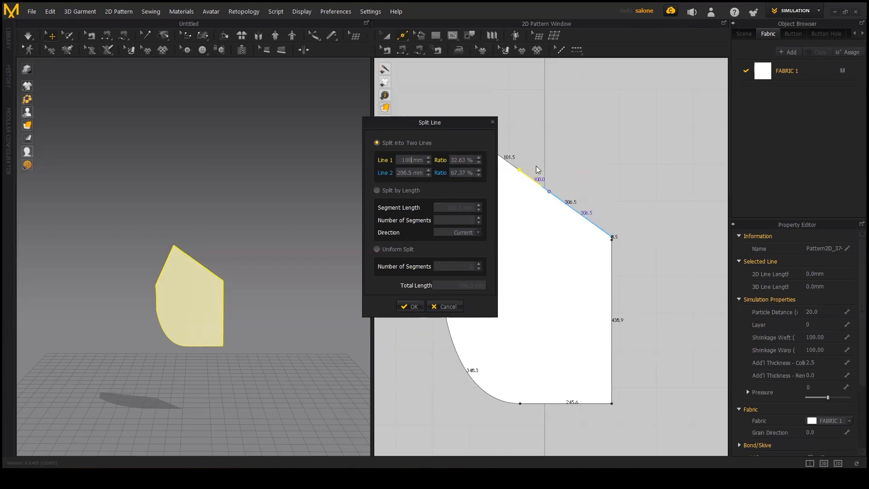
click(401, 173)
- Try Split by Length on the same segment with a segment length of 70 mm and 4 segments
click(388, 189)
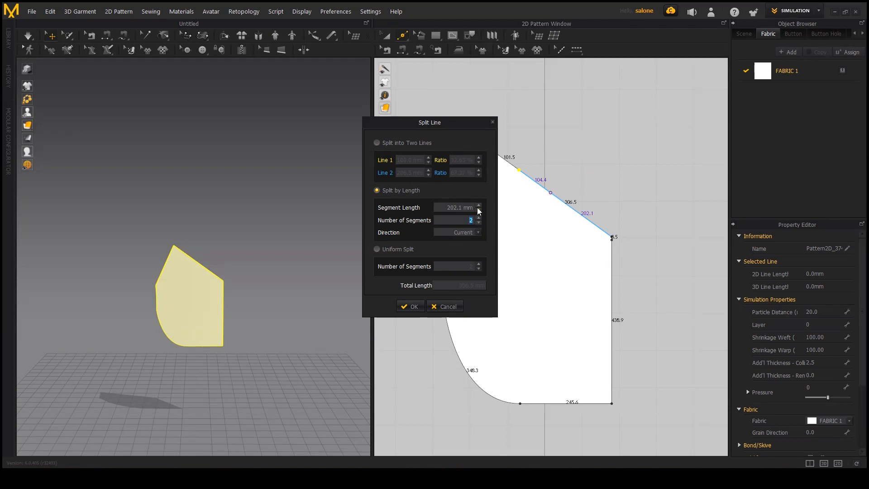
click(479, 210)
click(479, 210)
text(50)
key(Tab)
scroll(479, 221, down, 4)
click(479, 218)
double_click(464, 204)
text(20)
key(BackSpace)
text(70)
- Try the Reverse and Center directions for the split by length
click(479, 233)
click(479, 232)
click(470, 233)
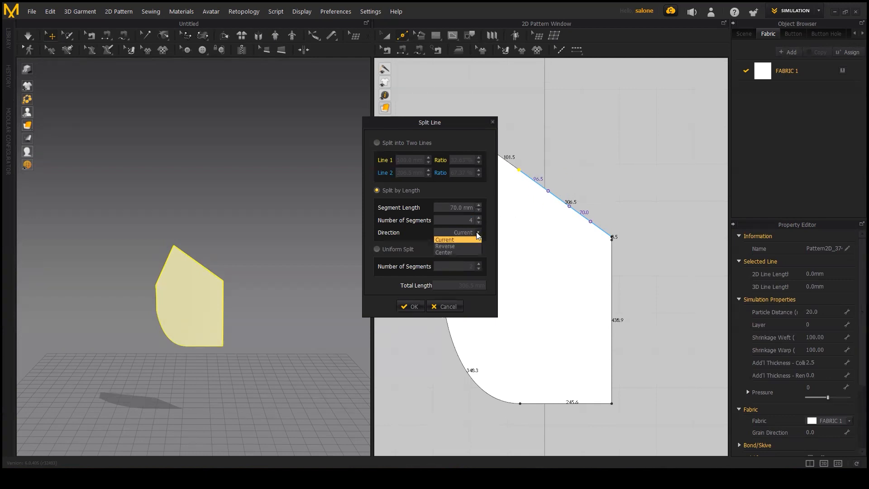
click(444, 246)
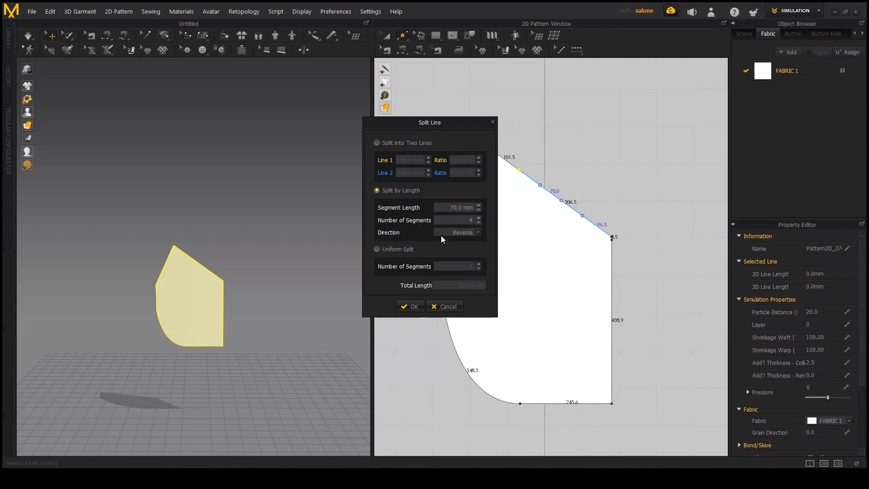
click(458, 251)
- Apply a Uniform Split that divides the slanted edge's longer part into 10 segments
click(377, 249)
scroll(480, 265, up, 7)
scroll(481, 271, down, 3)
scroll(480, 265, up, 3)
scroll(480, 266, up, 1)
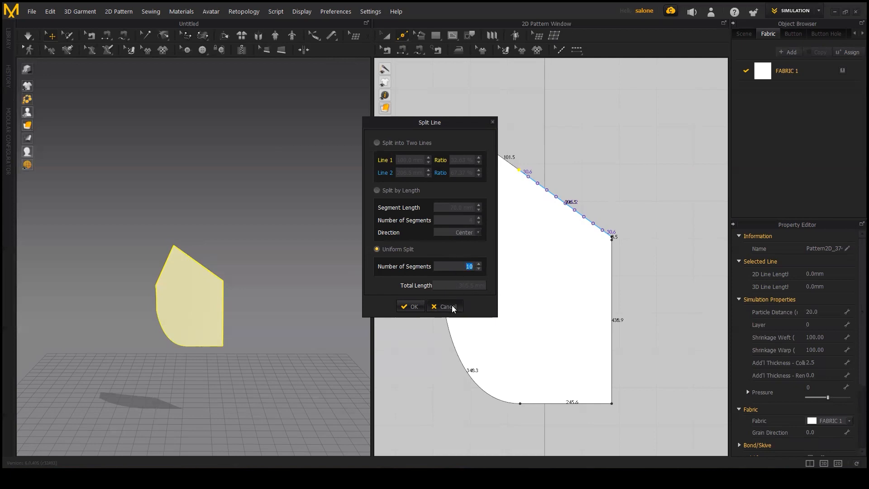
click(412, 306)
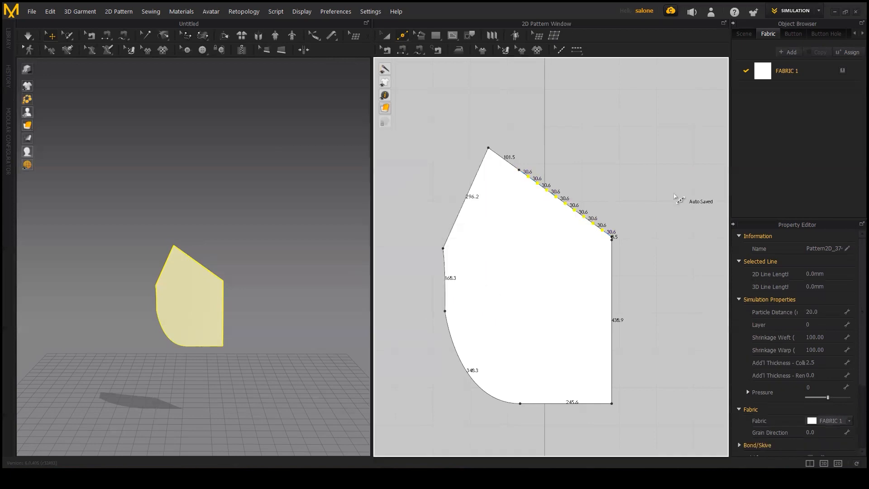
scroll(576, 213, up, 3)
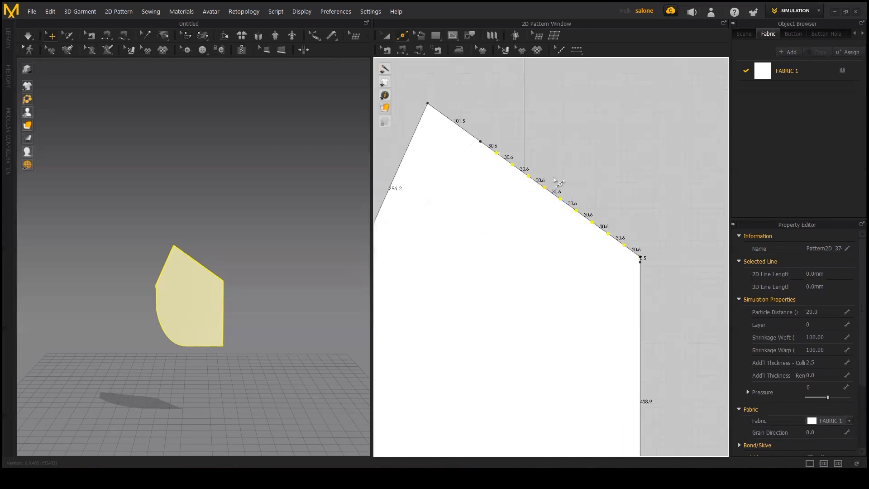
scroll(598, 184, down, 3)
scroll(598, 195, up, 1)
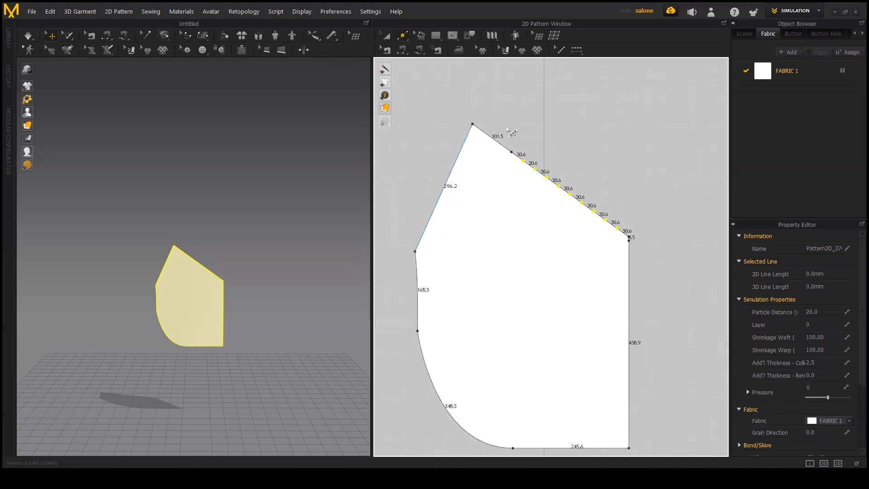
click(402, 36)
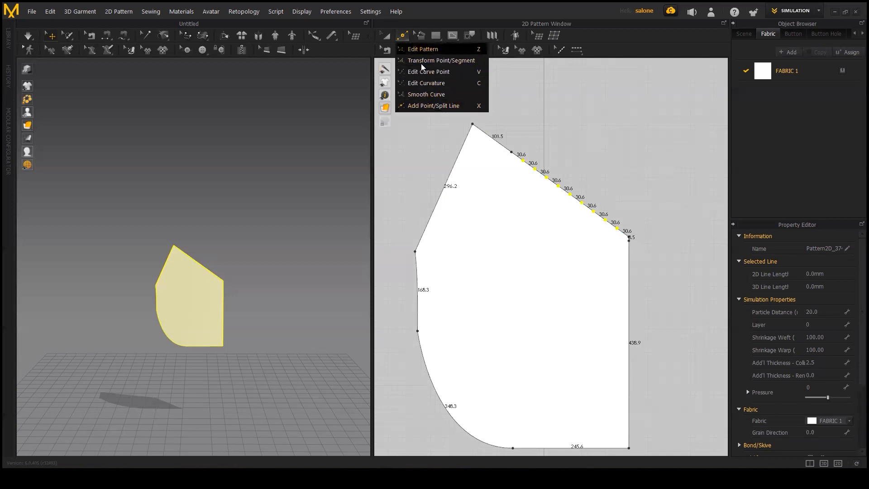
- Try drawing a freehand rectangle pattern about 709.5 by 623.9 mm beside the existing piece, and undo it
click(419, 180)
scroll(619, 184, down, 5)
middle_drag(662, 186, 502, 182)
scroll(502, 182, down, 1)
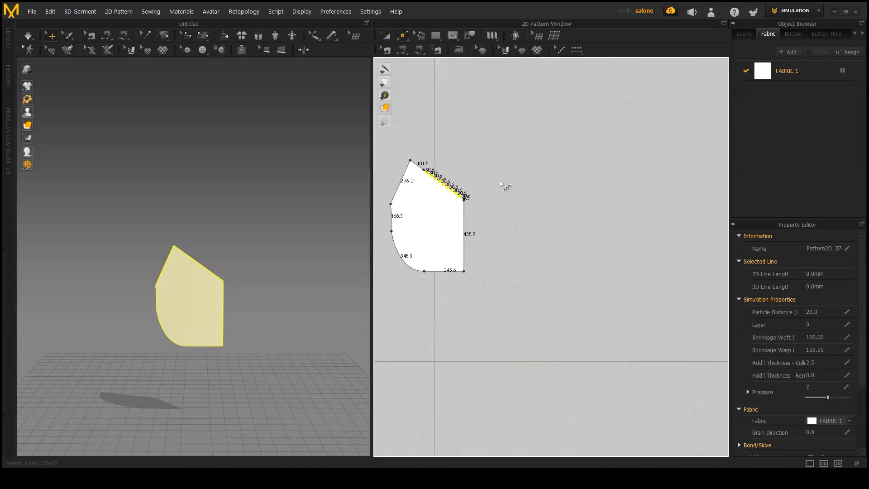
scroll(502, 182, up, 3)
click(435, 35)
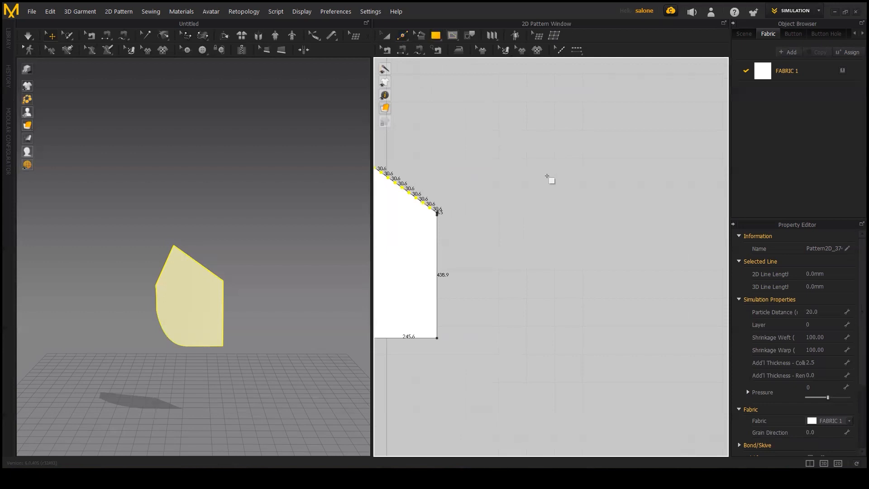
drag(503, 178, 702, 352)
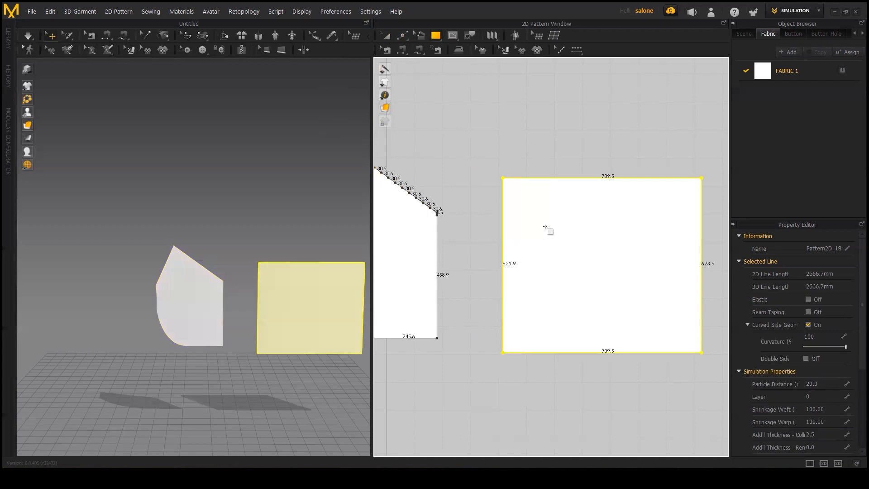
key(ctrl+z)
- Create a 500 by 500 mm rectangle pattern beside the existing piece
click(572, 228)
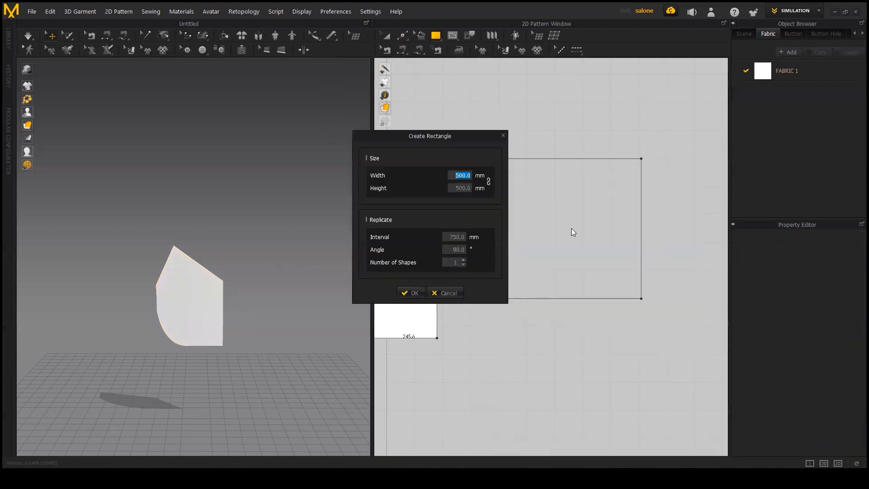
click(415, 293)
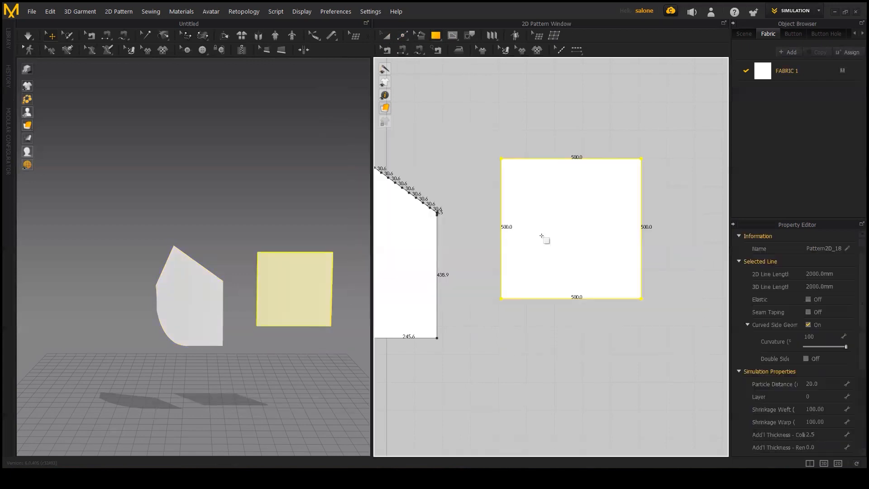
scroll(553, 242, down, 2)
scroll(553, 240, up, 3)
scroll(565, 231, down, 1)
scroll(550, 226, down, 1)
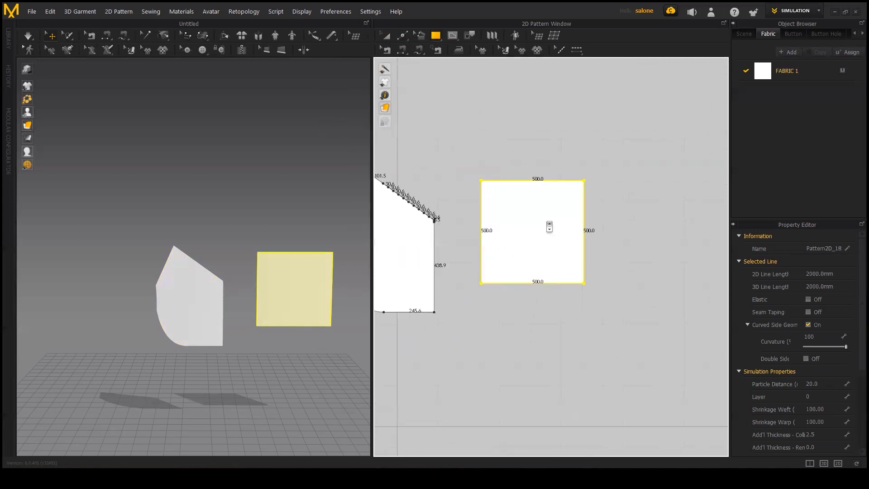
- Try scaling the square up from its upper-left corner to about 599.5 mm with Transform Pattern, and undo the scaling
scroll(551, 226, up, 3)
click(388, 35)
click(471, 107)
click(474, 194)
drag(426, 142, 397, 111)
scroll(514, 217, down, 2)
scroll(515, 215, up, 1)
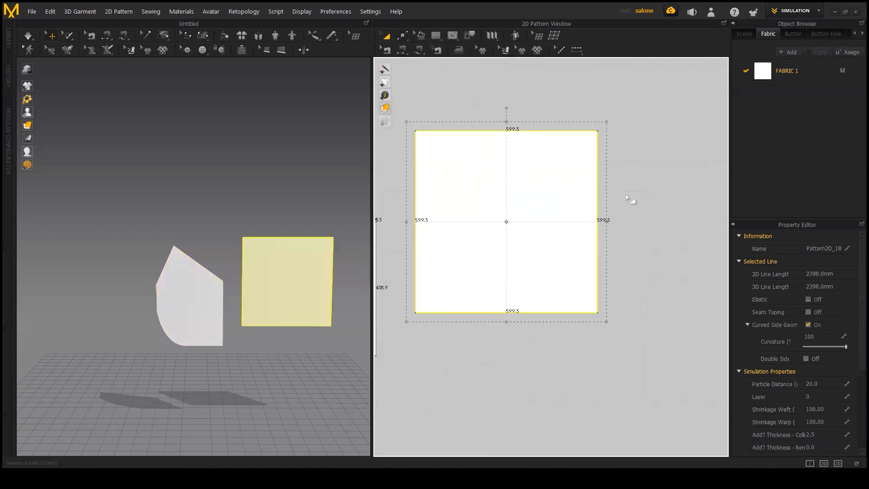
key(ctrl+z)
key(Escape)
- Try enlarging the square from its upper-right corner, open the exact transform size options, and cancel them
click(597, 213)
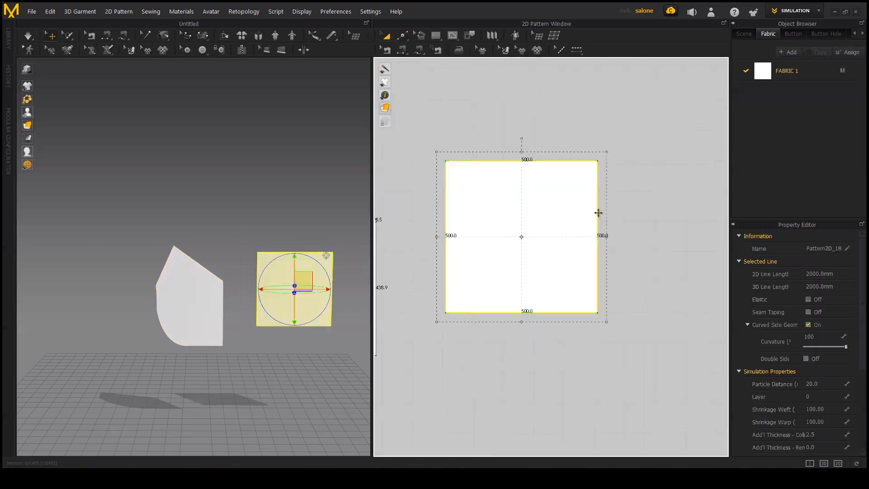
drag(607, 151, 669, 112)
right_click(670, 114)
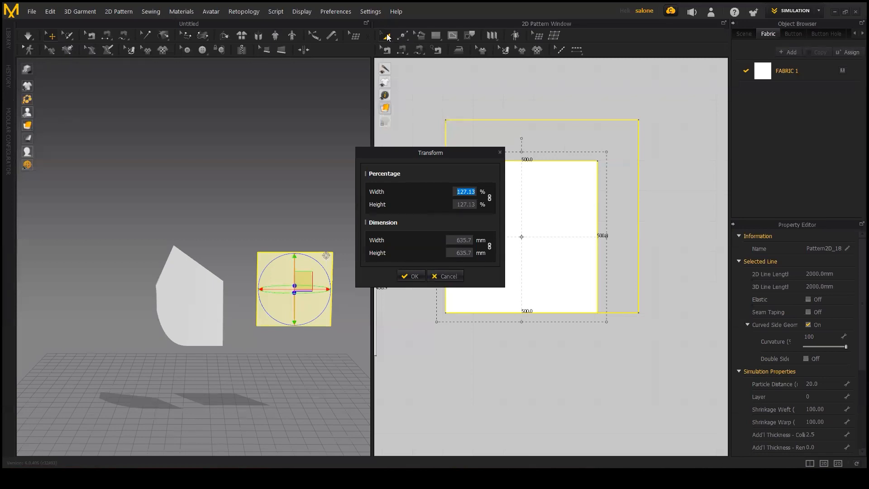
click(501, 154)
click(403, 39)
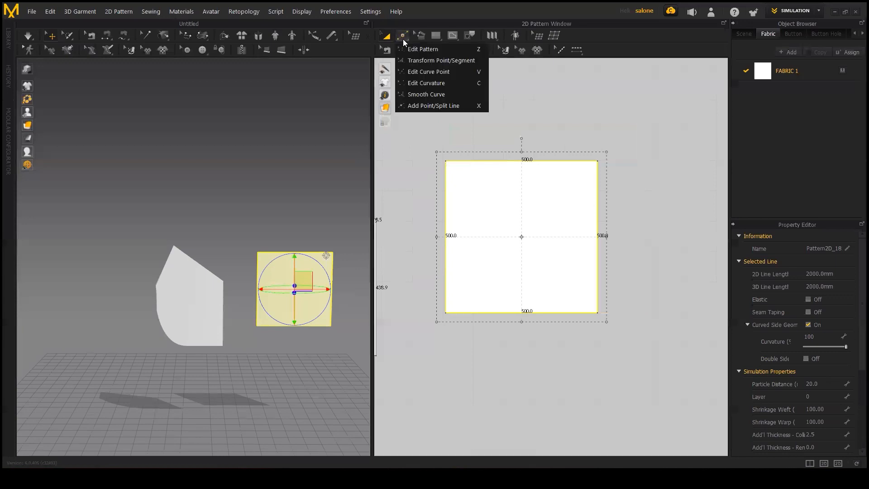
click(424, 56)
click(388, 38)
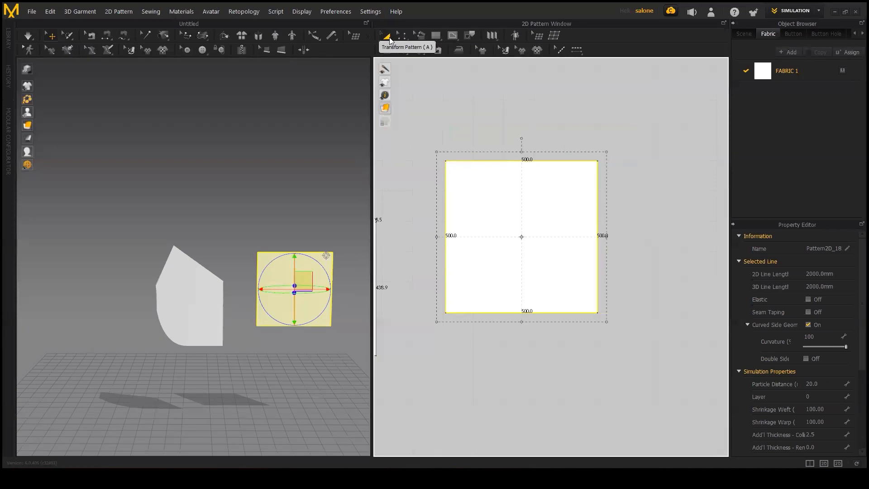
click(458, 138)
click(458, 178)
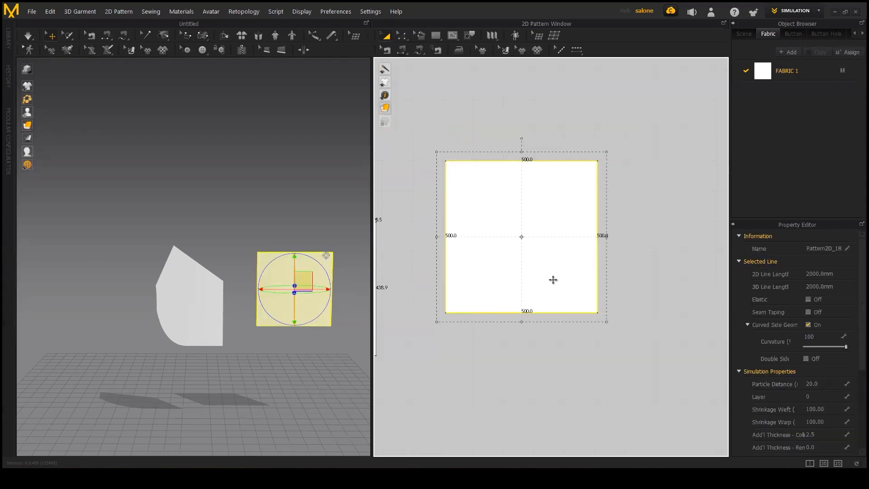
click(627, 264)
click(547, 276)
click(655, 229)
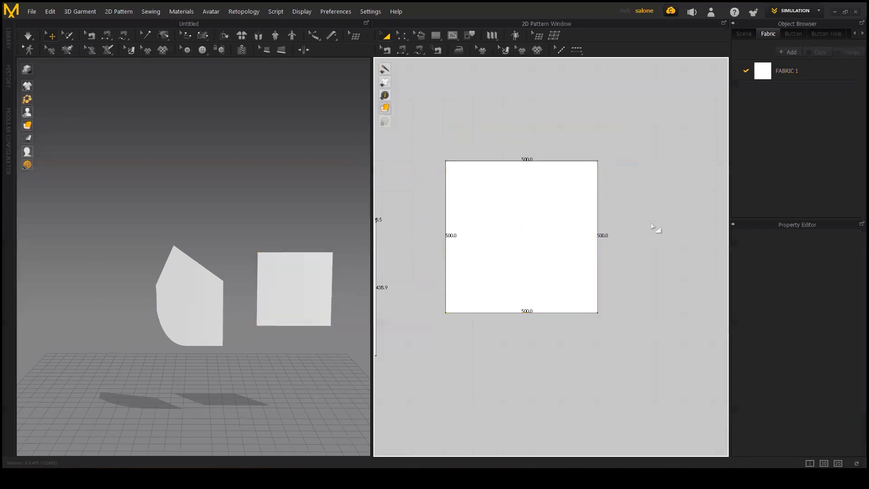
click(397, 34)
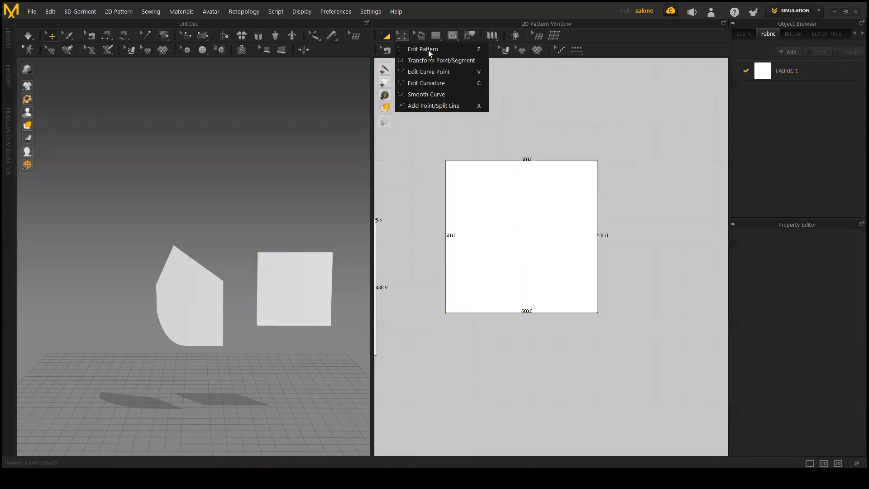
click(435, 60)
click(387, 36)
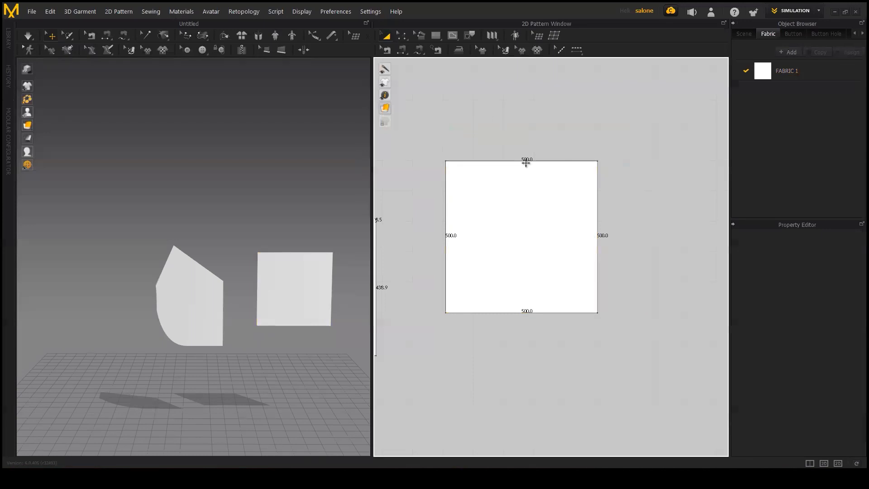
- Switch from Transform Pattern to Edit Pattern and select only the square's right edge
click(532, 186)
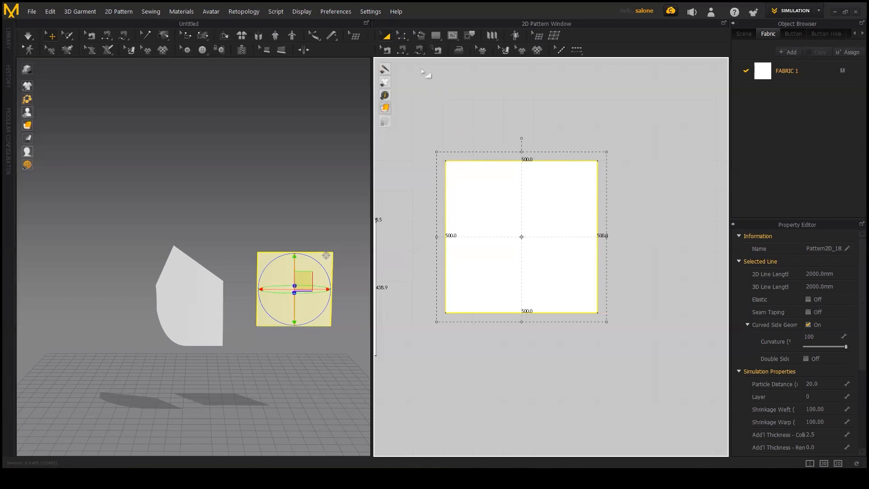
key(z)
click(454, 114)
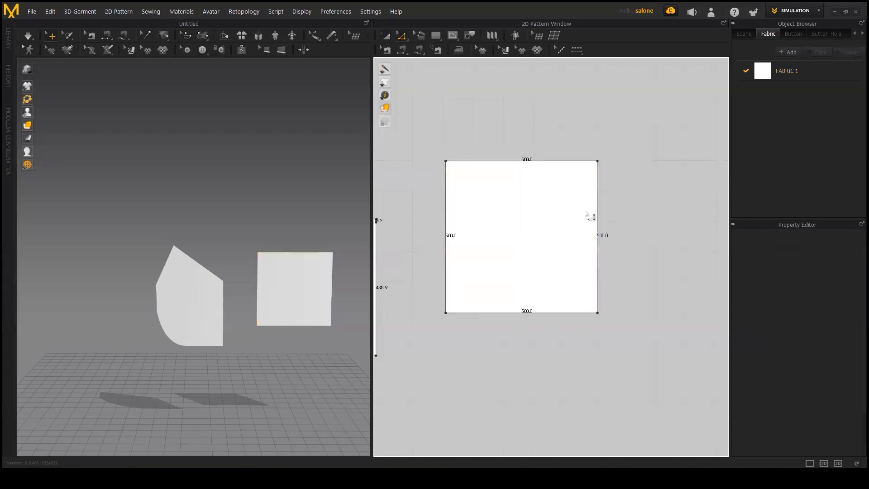
click(597, 218)
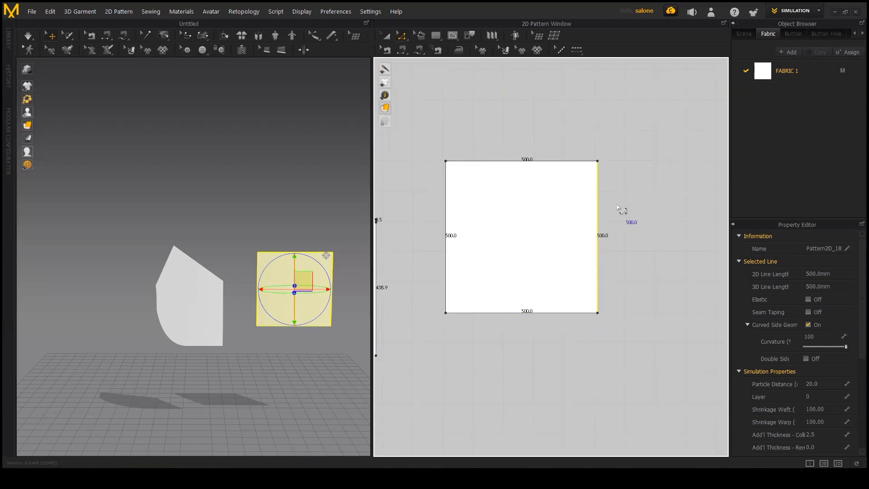
- Launch the Windows On-Screen Keyboard to view the arrow keys, and minimize it
key(super)
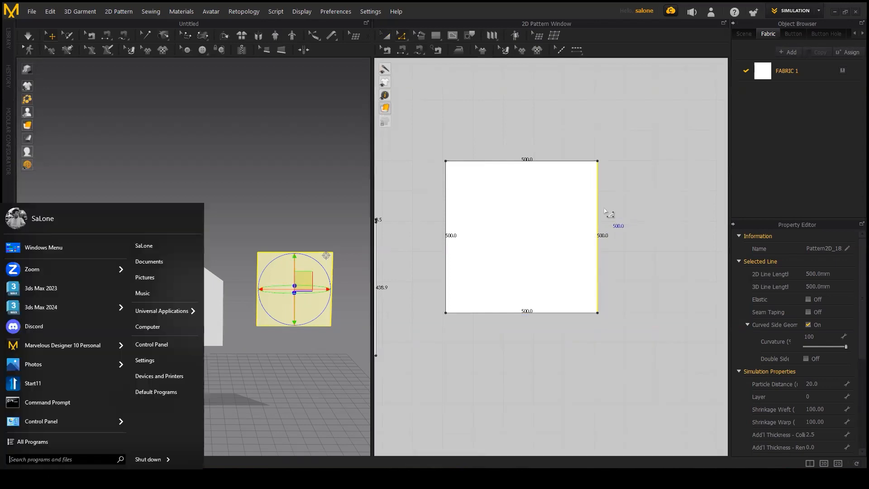
text(key)
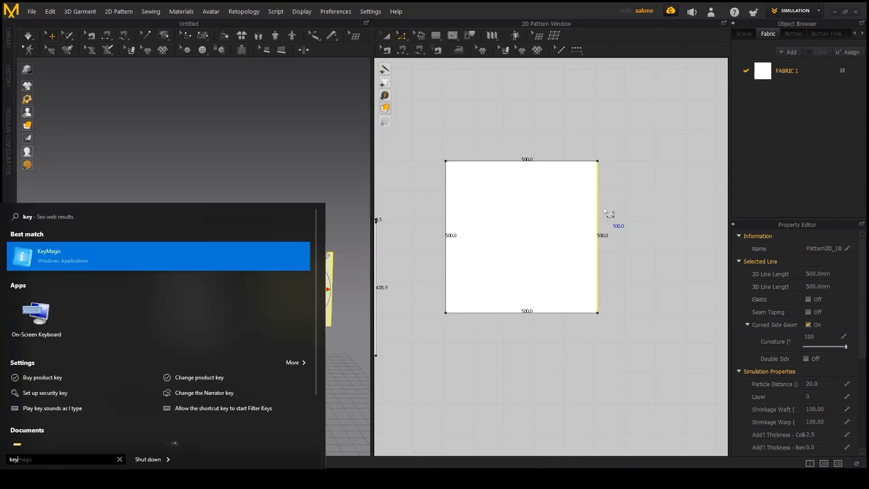
key(Down)
key(Return)
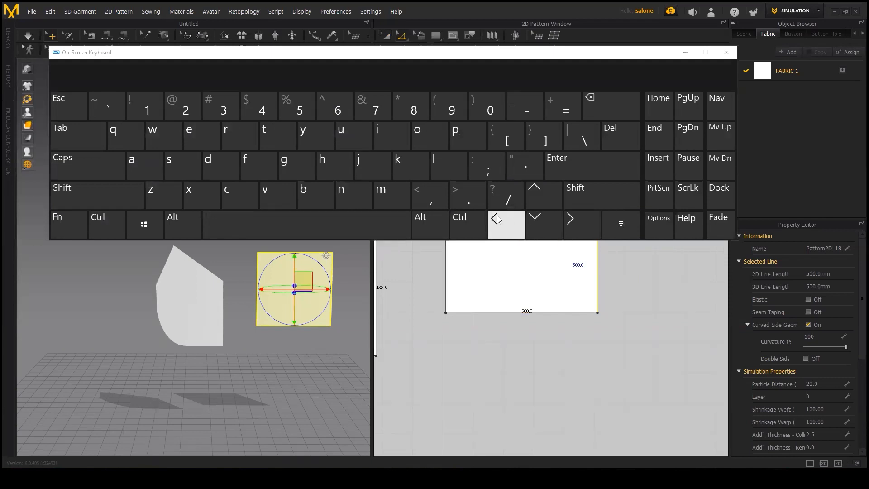
click(691, 52)
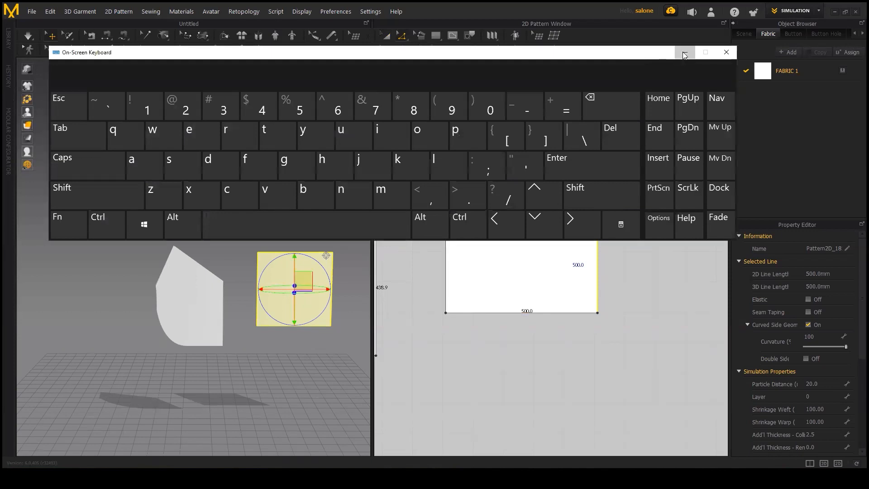
- Nudge the square's right edge outward by 10 mm and back inward by one step, and deselect it
click(626, 252)
click(599, 244)
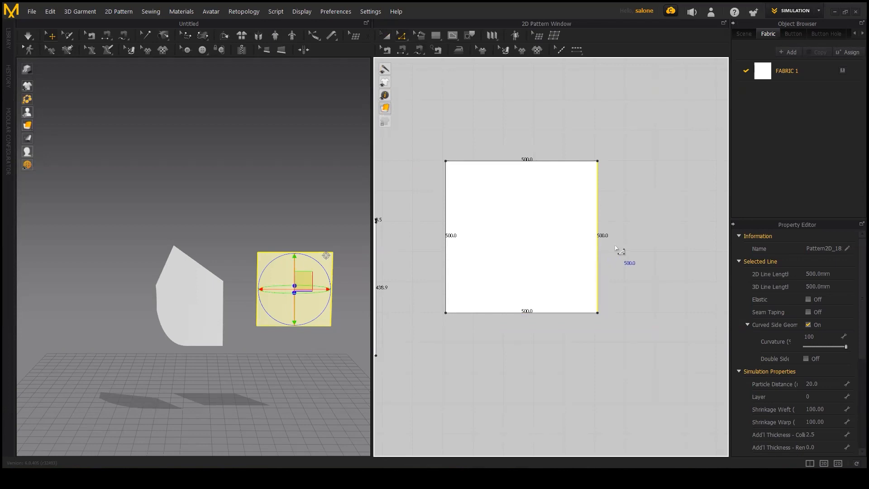
key(Right)
scroll(592, 280, up, 2)
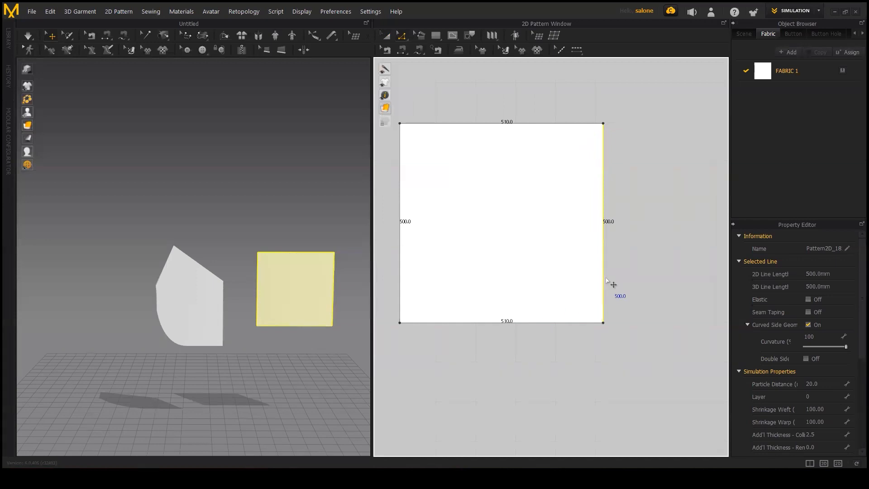
key(Left)
click(613, 256)
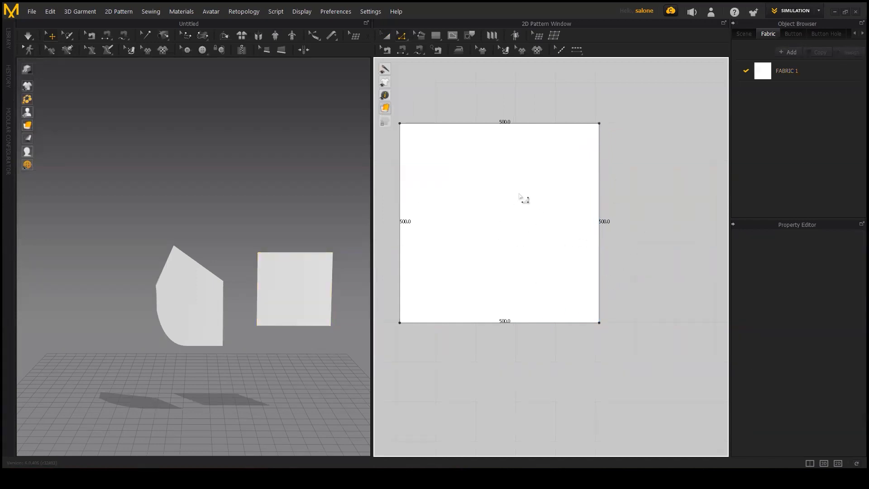
- Open the grid properties and set the 3D arrow key movement distance to 1.0
right_click(634, 236)
click(638, 201)
right_click(626, 198)
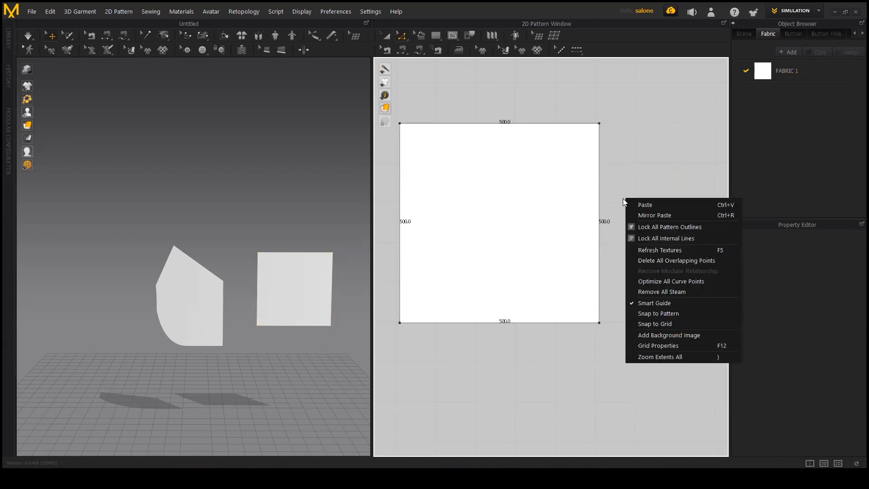
click(663, 345)
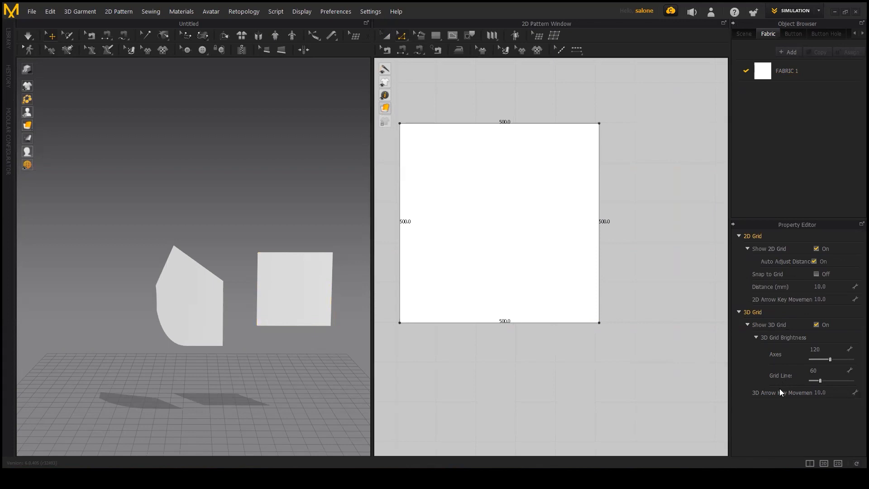
click(823, 392)
text(1.0)
key(Return)
- Nudge the square's right edge outward by 10 mm and bring back the On-Screen Keyboard
click(600, 243)
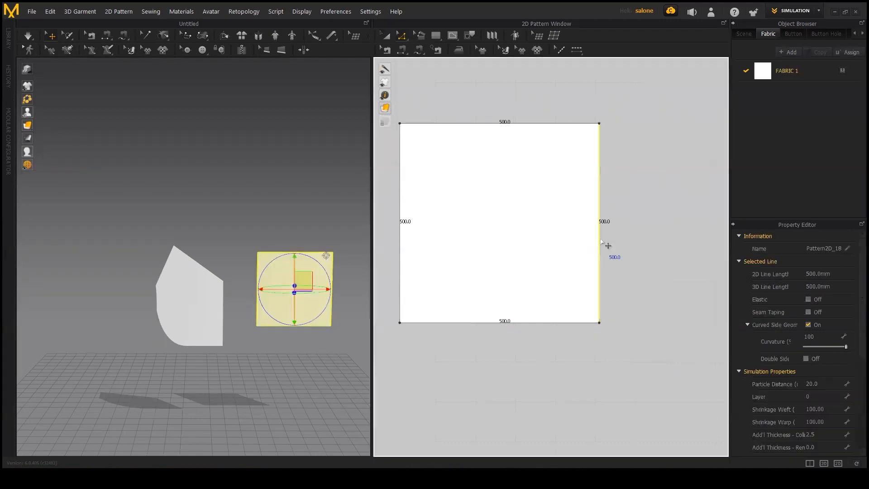
key(Right)
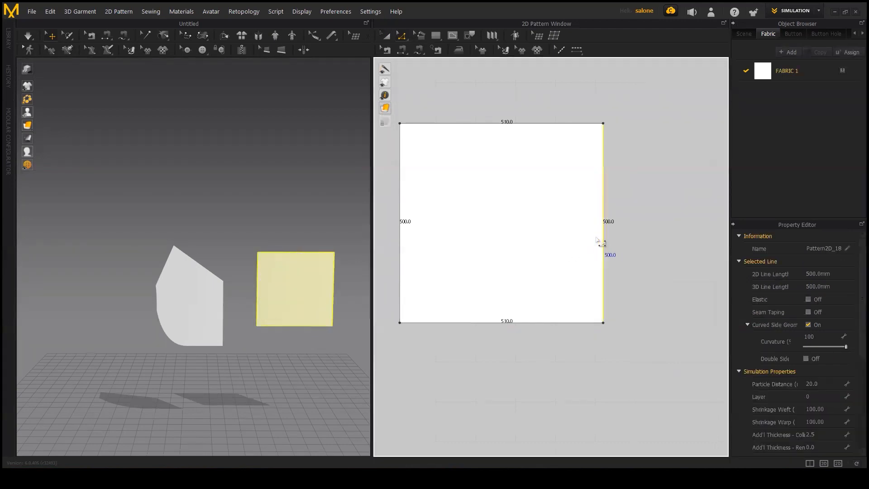
click(105, 475)
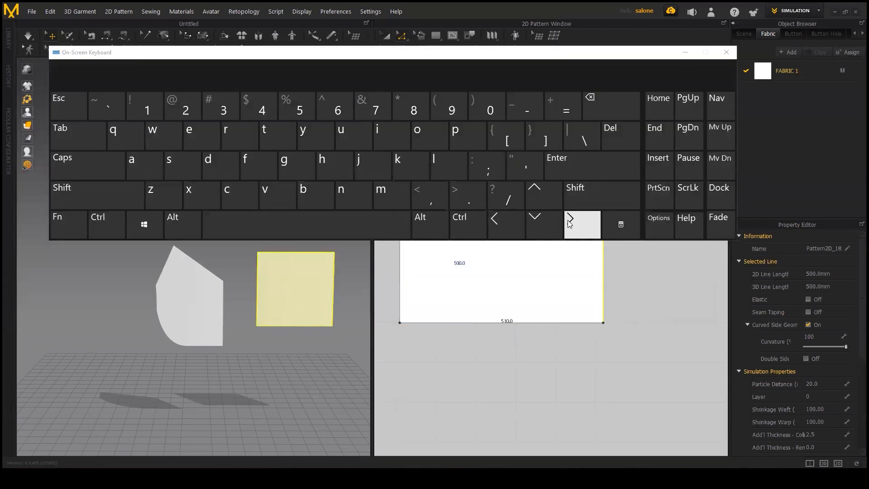
- Reopen the grid properties to check the 3D arrow key movement distance, and leave them
right_click(640, 315)
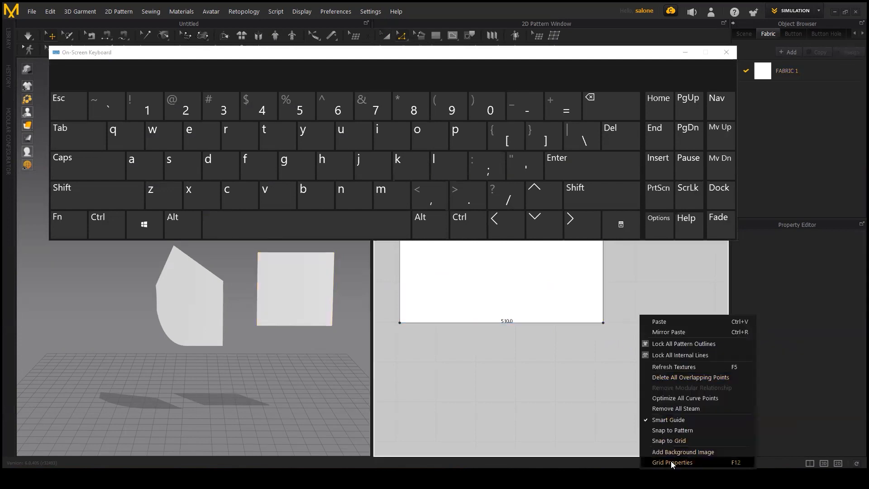
click(670, 461)
click(828, 392)
click(610, 299)
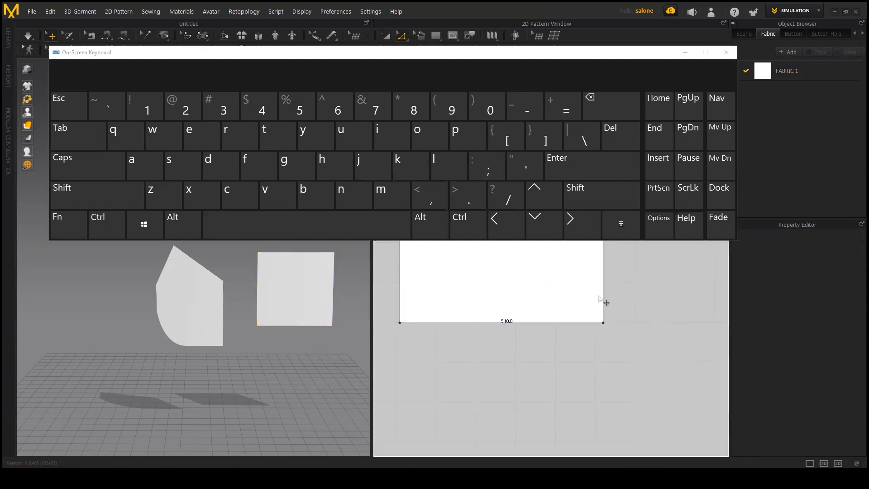
- Nudge the square's right edge one step outward and two steps inward using the On-Screen Keyboard, and reselect the edge
double_click(604, 296)
click(620, 311)
click(604, 296)
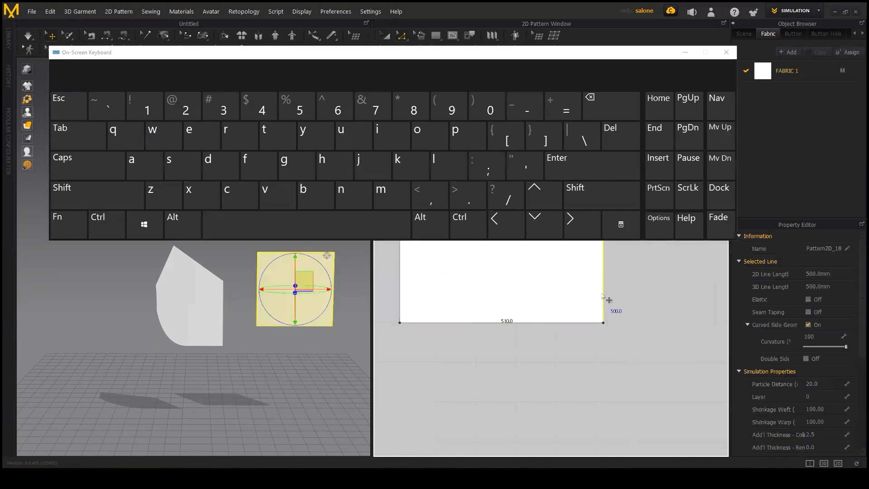
click(573, 228)
click(507, 229)
click(507, 229)
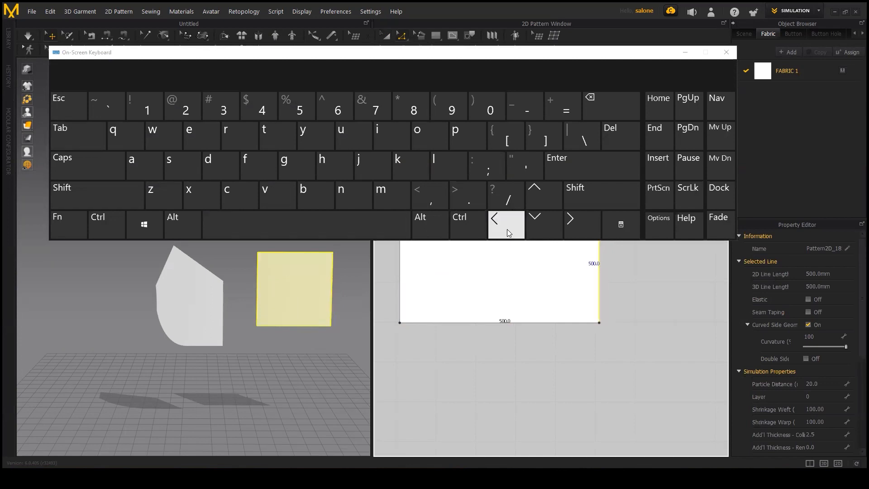
click(626, 300)
click(600, 295)
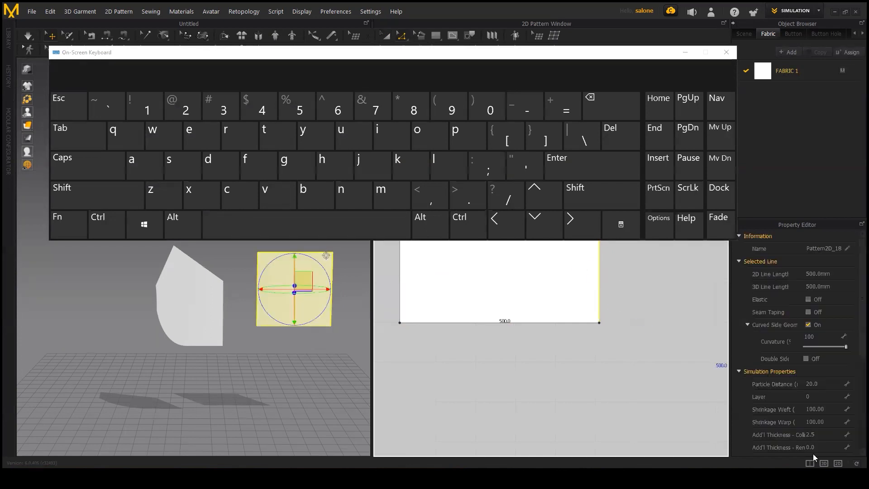
- Open the grid properties and set the 3D arrow key movement distance to 20.0
right_click(650, 353)
click(670, 327)
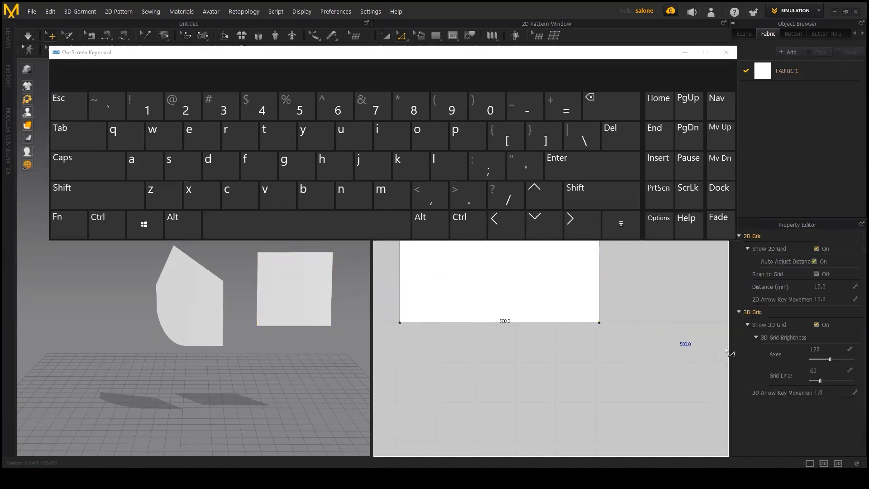
click(822, 392)
text(20)
key(Return)
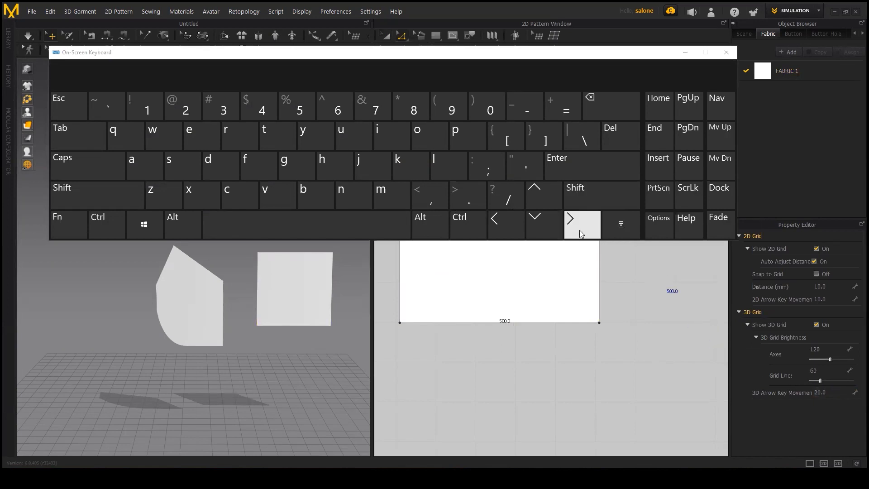
- Nudge the square's right edge 30 mm outward and then 20 mm back inward using the On-Screen Keyboard
click(599, 277)
click(575, 222)
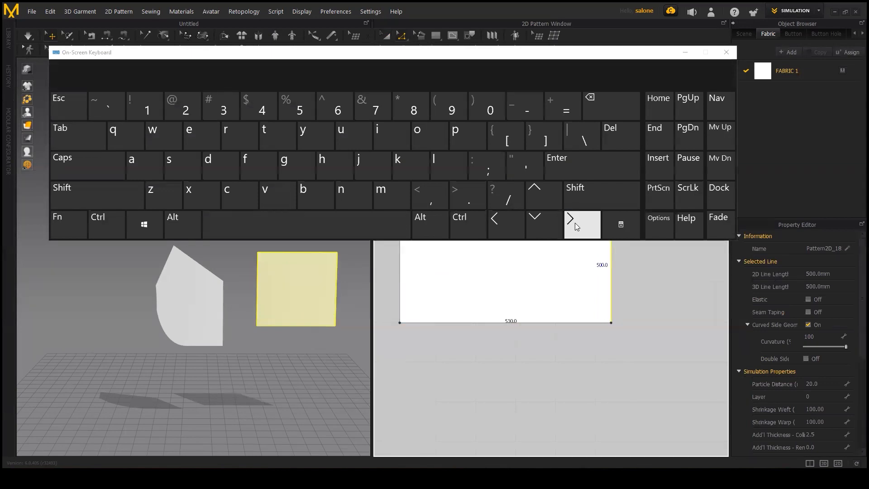
click(518, 226)
- Turn off the 3D grid display in the grid properties and leave them
right_click(660, 298)
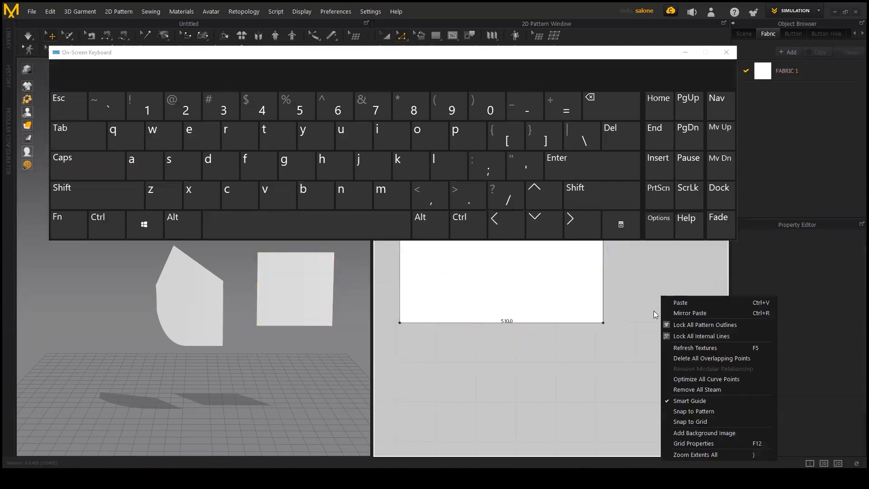
click(683, 443)
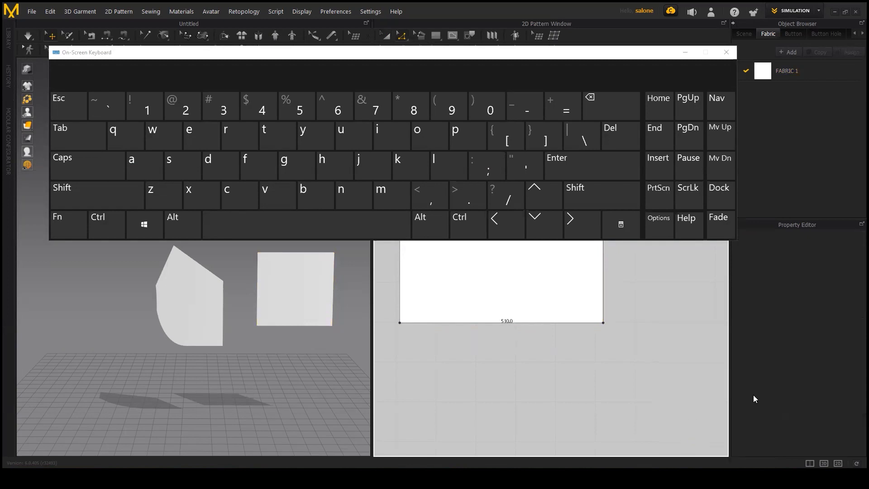
click(602, 294)
scroll(783, 402, down, 5)
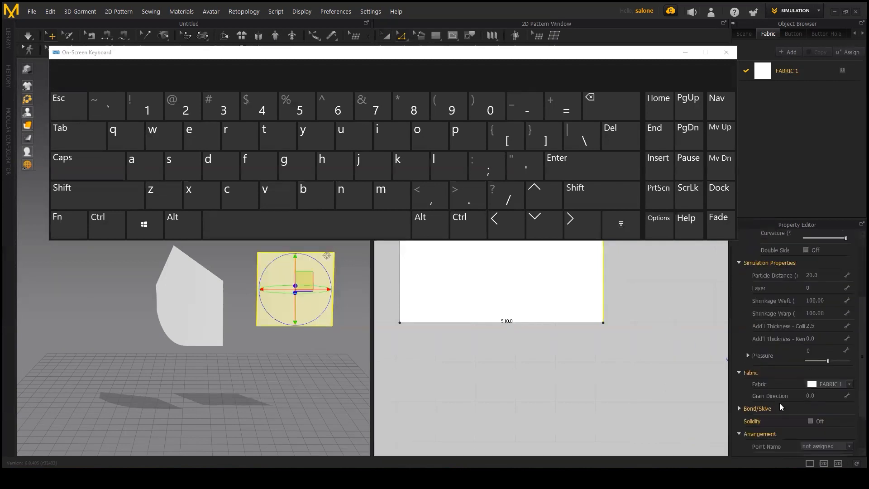
right_click(606, 334)
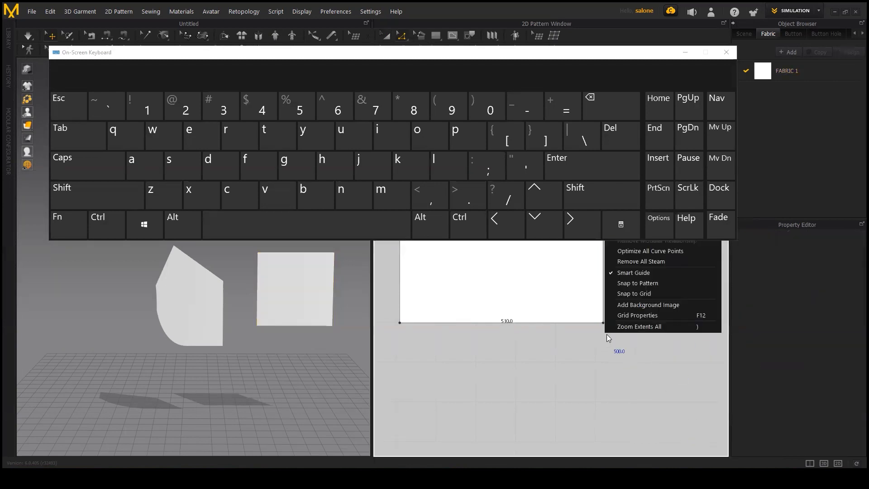
click(631, 316)
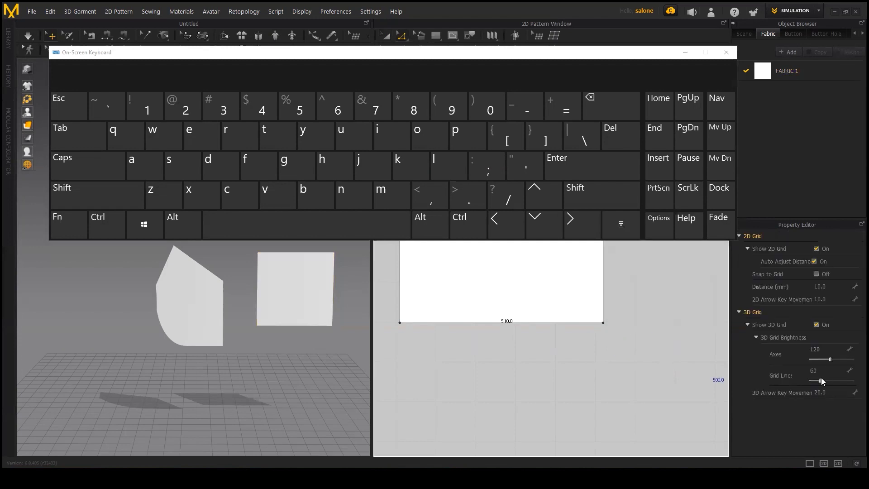
click(816, 325)
click(659, 330)
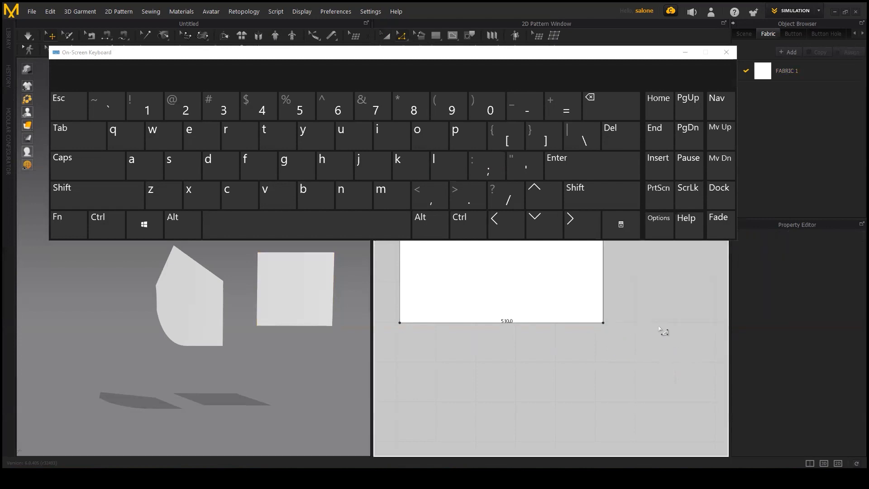
- Select the square's right edge, nudge it 20 mm outward, and nudge it 20 mm back inward
click(606, 298)
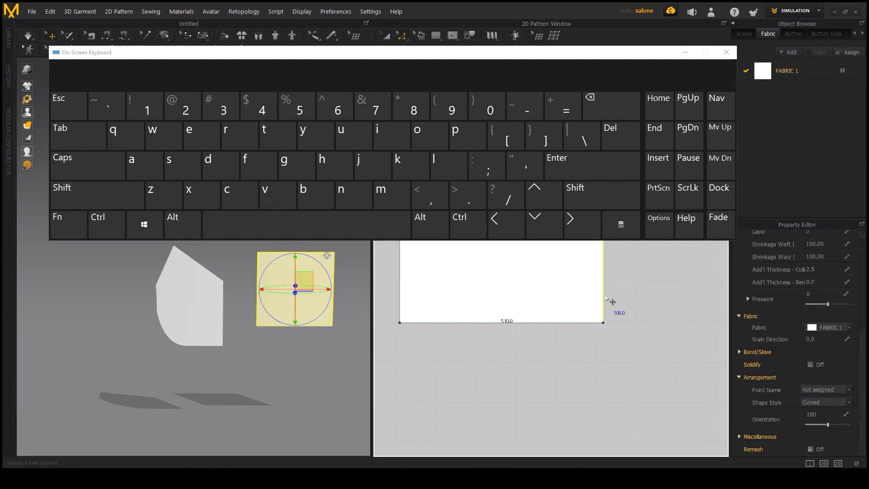
key(Right)
key(Right)
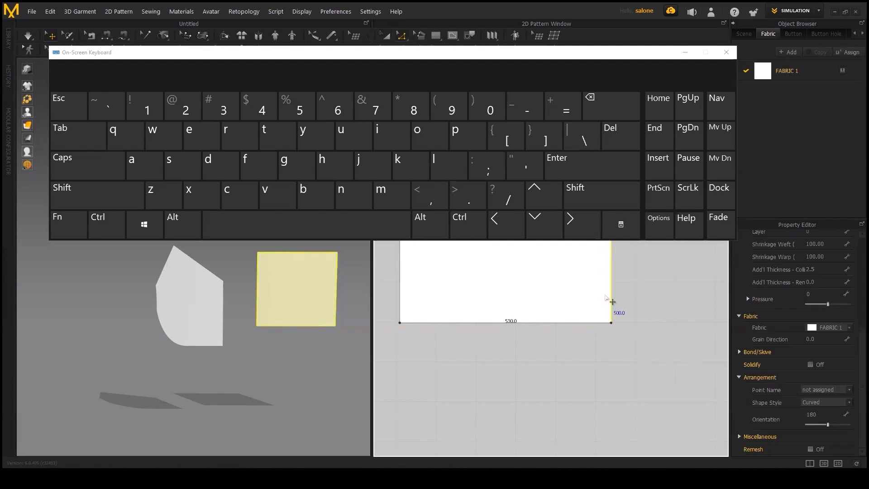
key(Left)
key(Left)
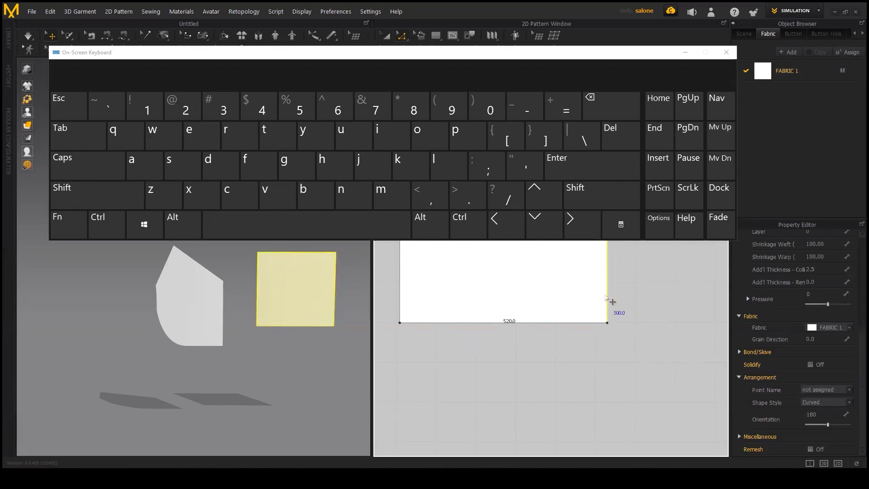
- Reopen the grid properties to examine the 3D grid display option and the 3D arrow key movement distance
right_click(604, 297)
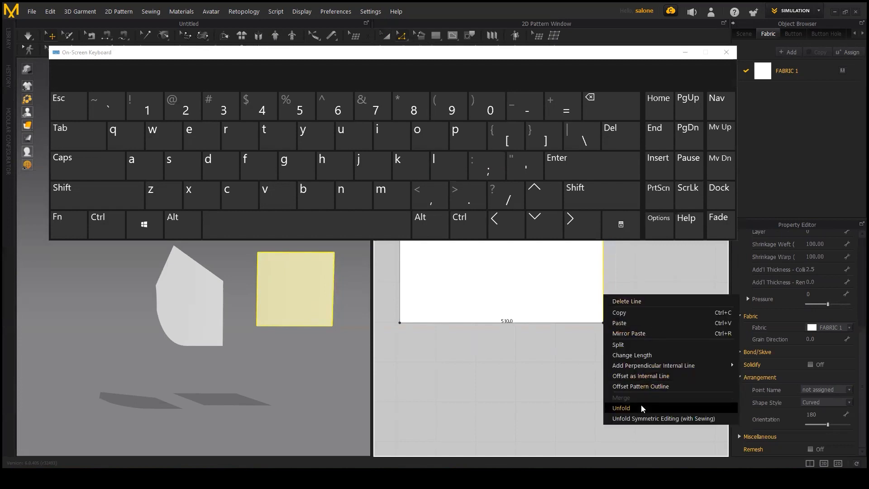
click(687, 327)
right_click(685, 320)
scroll(598, 355, down, 3)
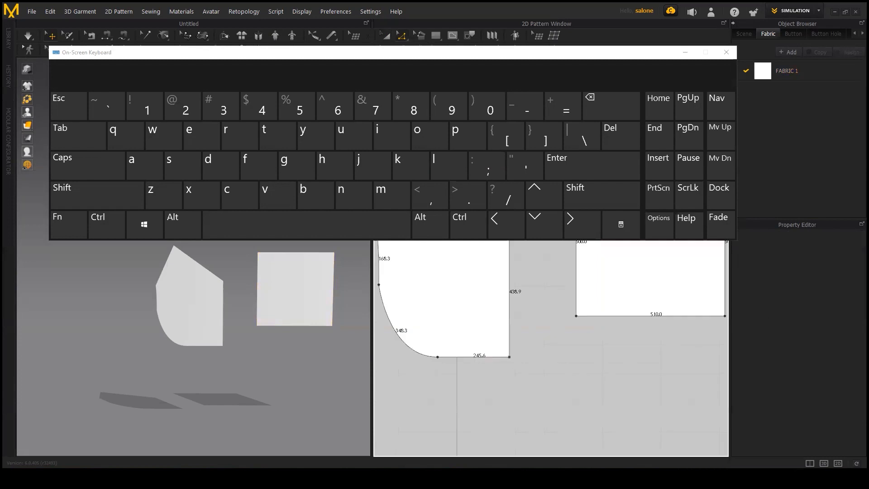
scroll(579, 357, down, 3)
scroll(679, 336, up, 3)
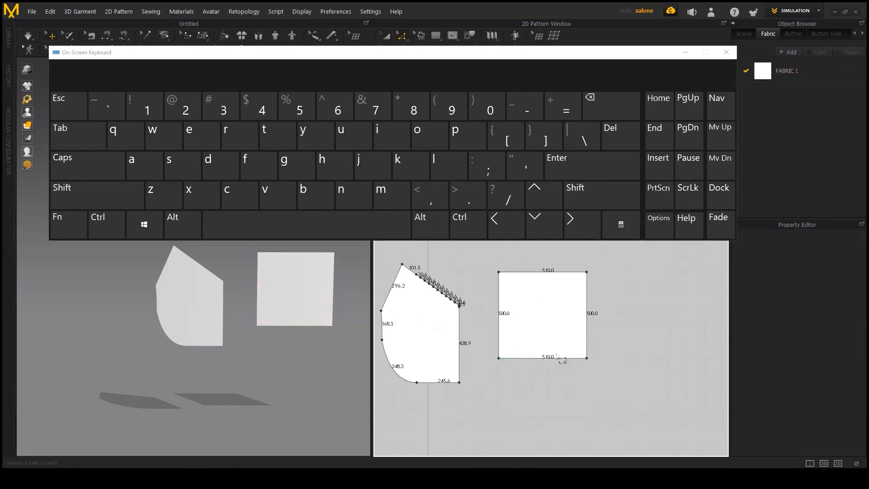
right_click(698, 334)
click(721, 313)
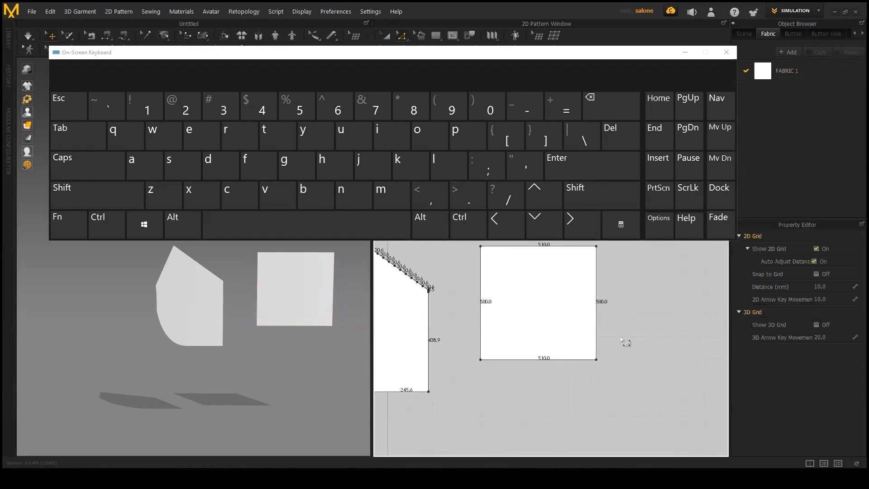
click(596, 333)
right_click(659, 361)
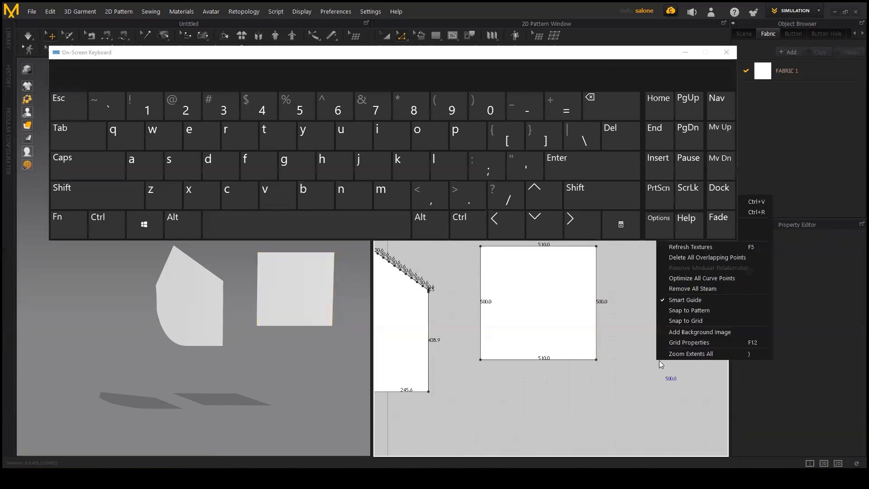
click(685, 342)
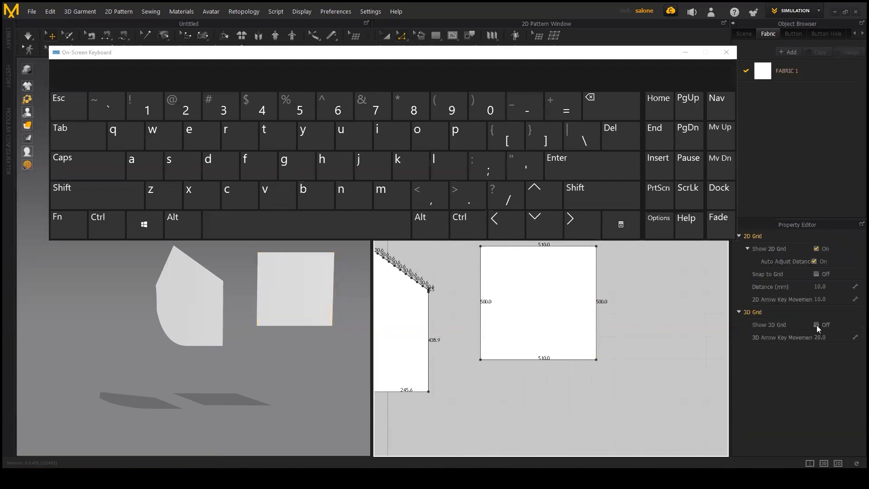
click(849, 339)
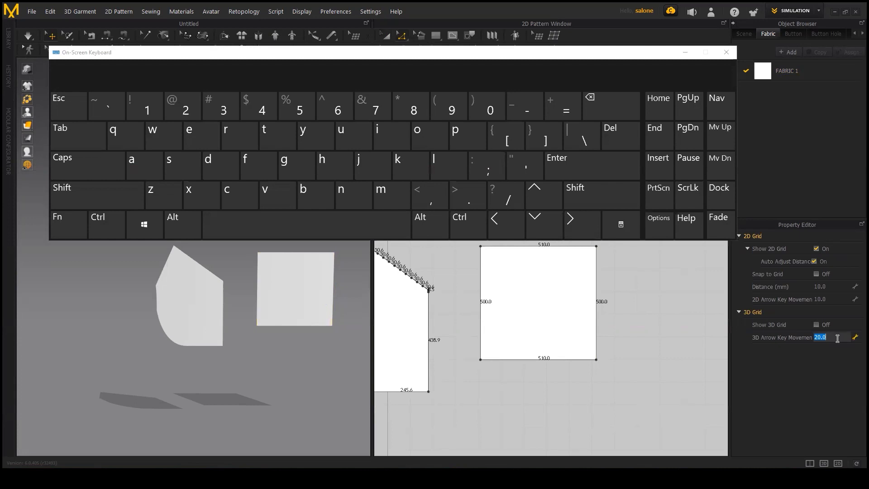
- Nudge the square's right edge 10 mm outward, undo the nudge, and deselect the edge
click(596, 321)
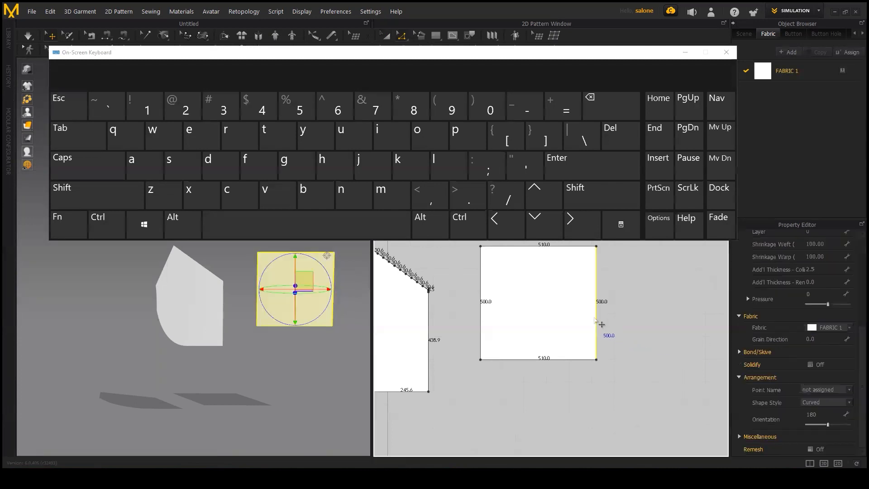
key(Right)
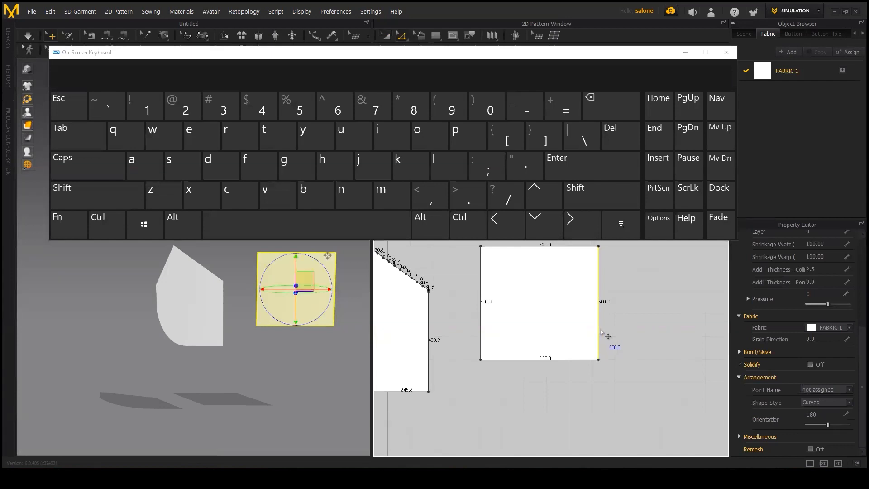
key(ctrl+z)
click(606, 338)
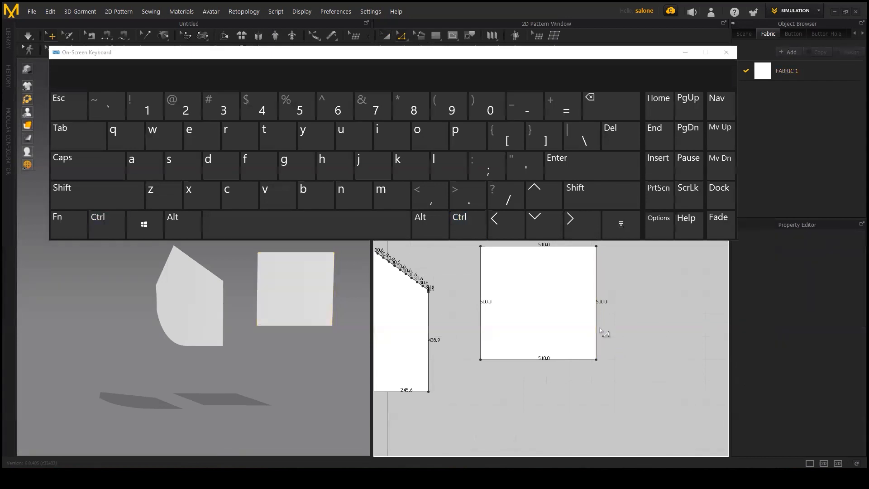
- Close the On-Screen Keyboard, create a 500 × 500 mm rectangle above the existing patterns, and return to Edit Pattern
scroll(605, 341, down, 2)
click(726, 52)
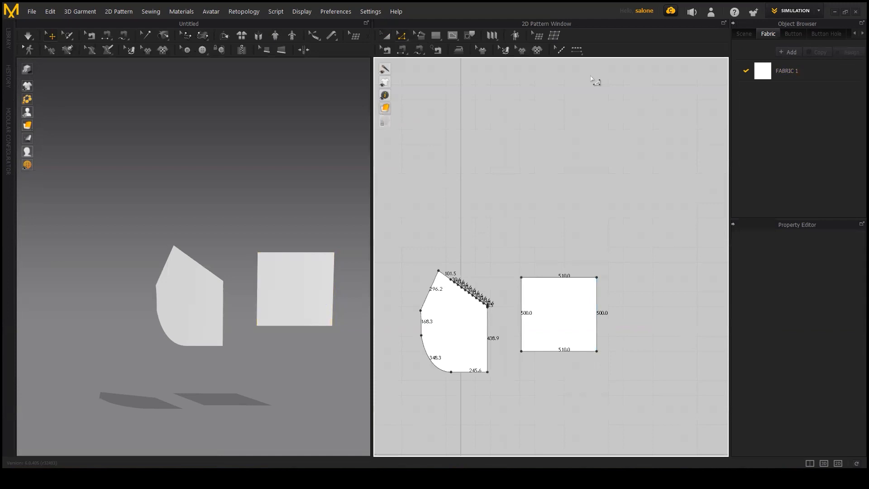
click(436, 35)
click(525, 198)
click(421, 293)
click(569, 195)
key(Escape)
key(z)
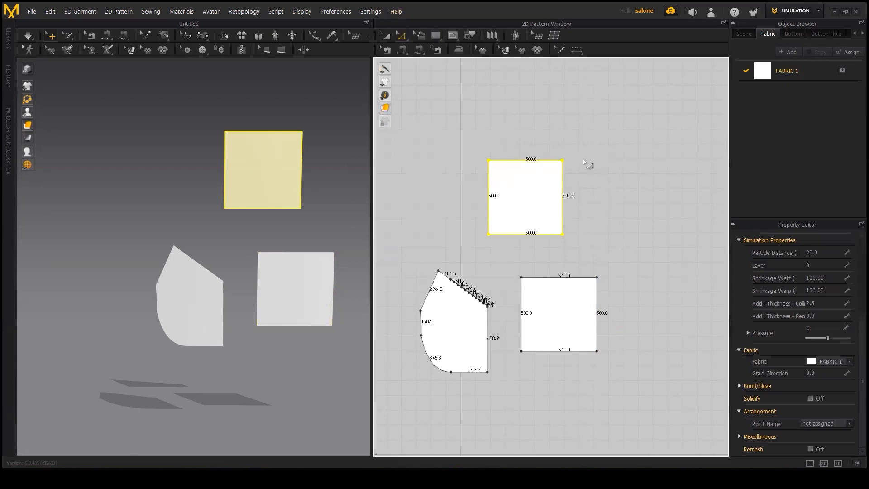
- Nudge the new square's right edge outward by 30 mm and deselect it
click(578, 181)
click(564, 181)
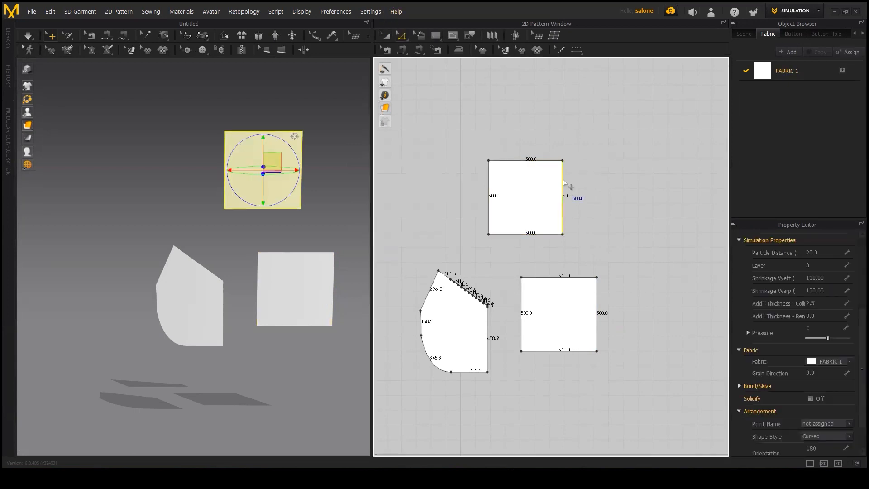
drag(563, 181, 566, 184)
key(Right)
key(Right)
click(401, 189)
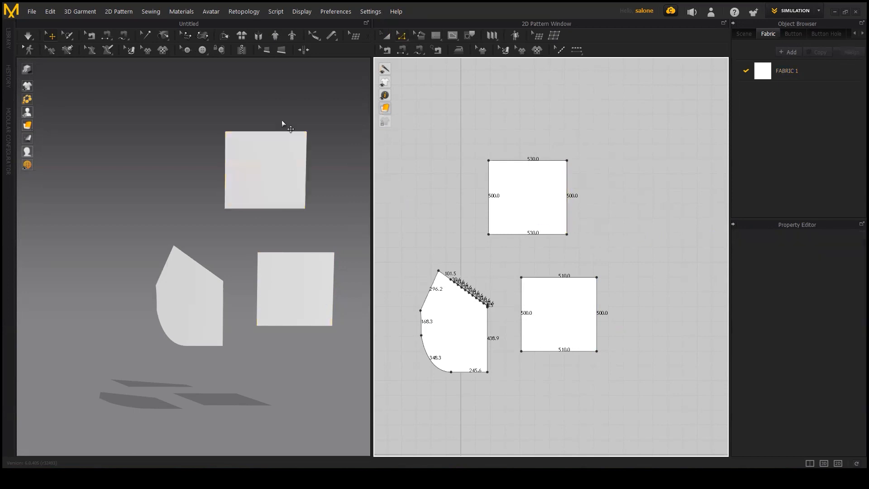
- Start a new project, discarding the current patterns
click(31, 10)
click(40, 21)
click(437, 261)
- Create a rectangle pattern and move its right edge outward with Edit Pattern, making it 530 mm wide and 500 mm high
click(435, 35)
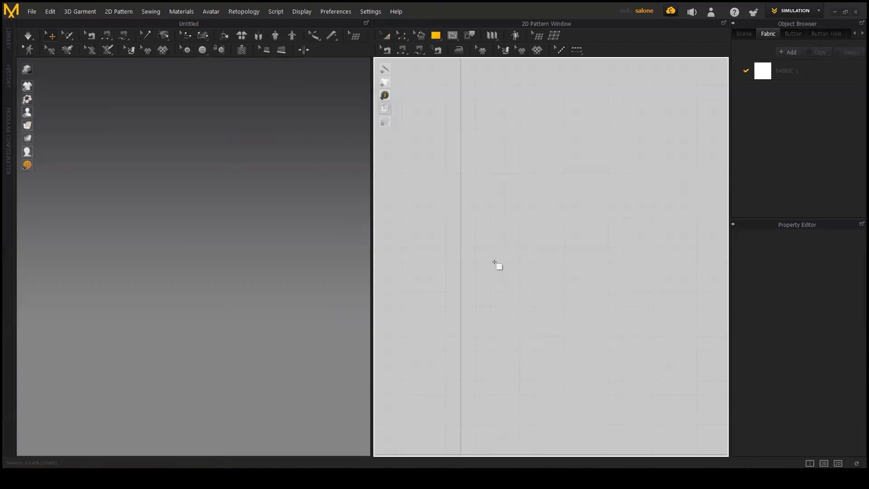
click(494, 262)
click(418, 293)
click(406, 40)
drag(533, 269, 577, 231)
- Open the grid properties, turn the 3D grid display on, and leave them
right_click(570, 227)
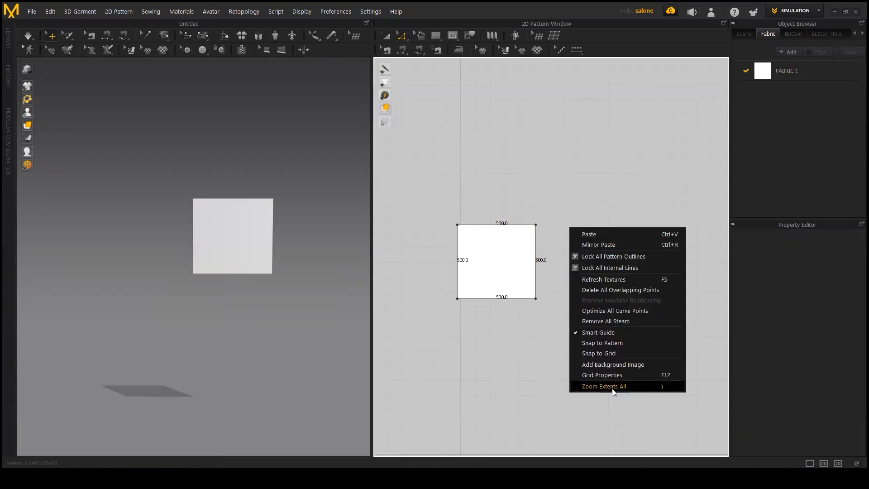
click(614, 375)
click(830, 339)
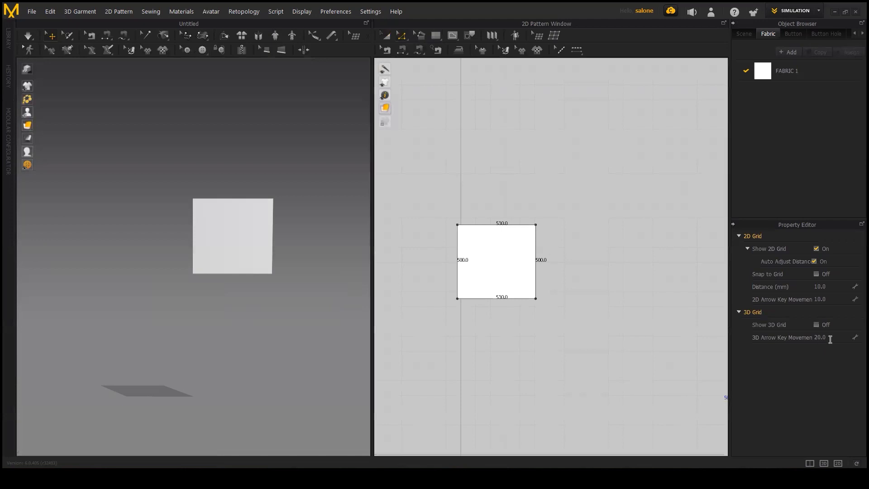
click(816, 325)
click(553, 265)
- Nudge the rectangle's right edge outward in steps until the pattern is 620 mm wide, and deselect it
drag(538, 261, 562, 282)
key(Right)
key(Right)
key(Right)
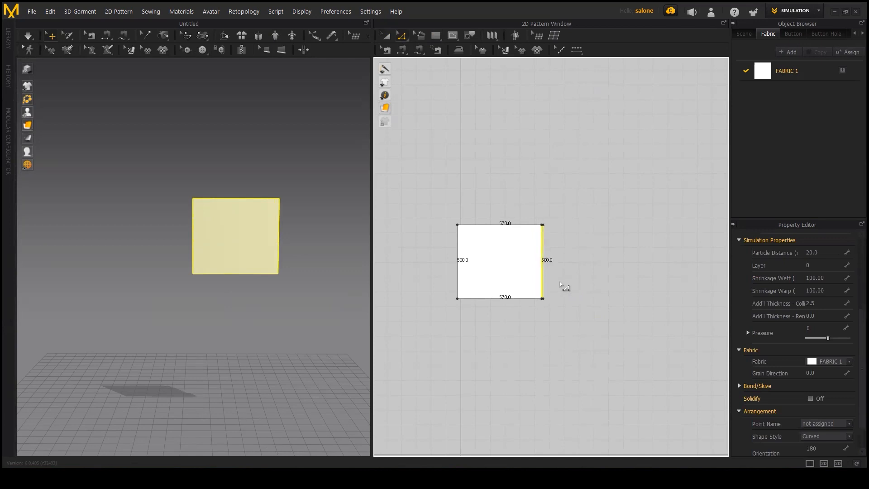
key(Right)
key(Right)
key(Right)
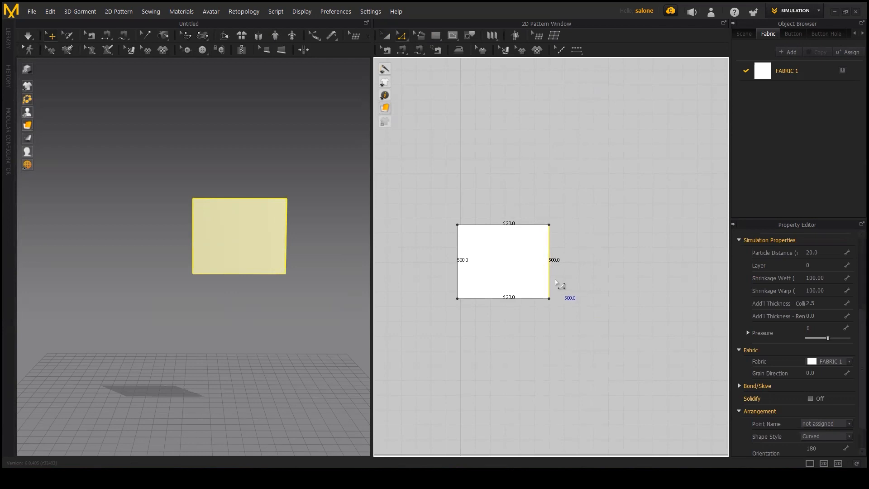
click(576, 285)
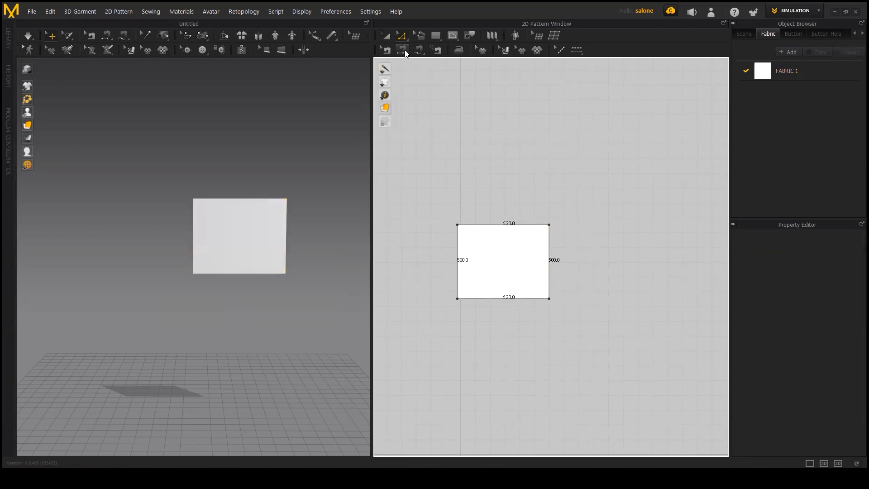
- Switch from the Edit Pattern tool to the Transform Pattern tool
click(402, 40)
click(388, 36)
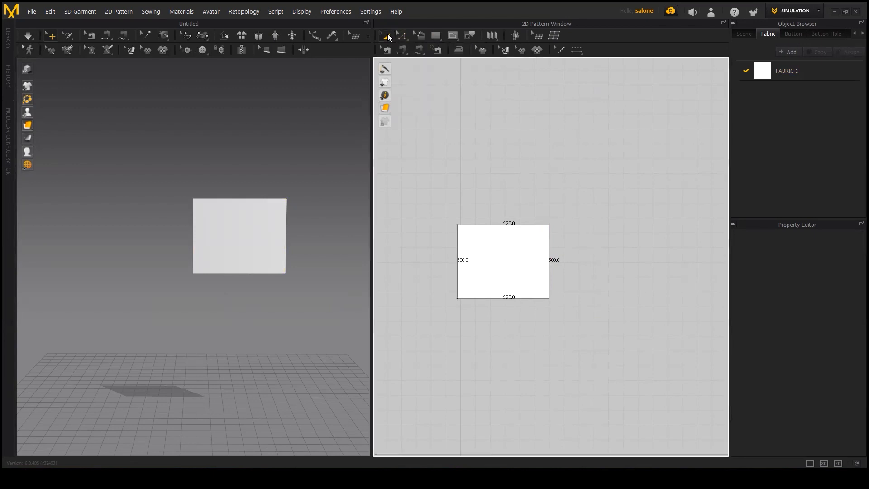